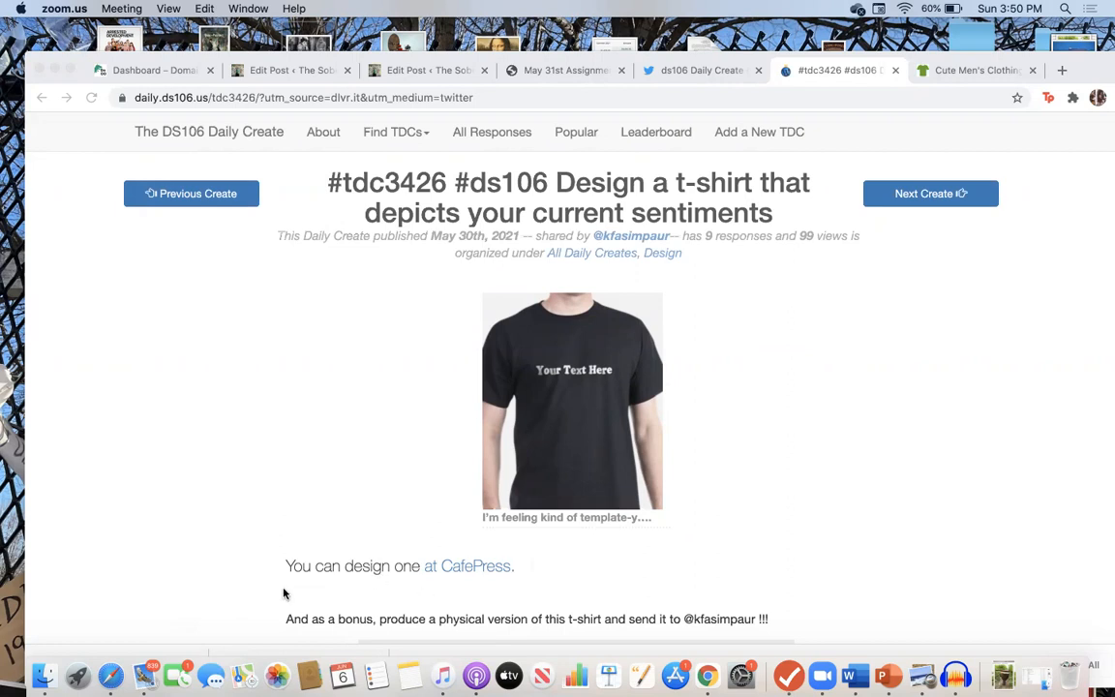
Switch to the CafePress site and open its create-your-own women's clothing page
click(971, 71)
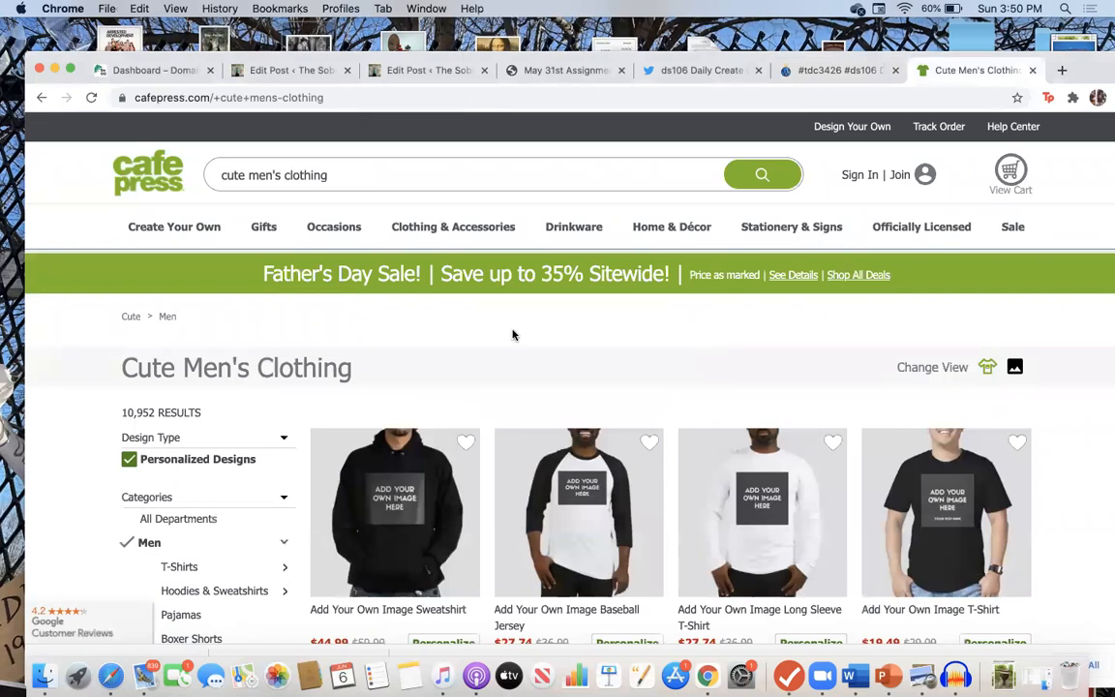
mouse_move(463, 230)
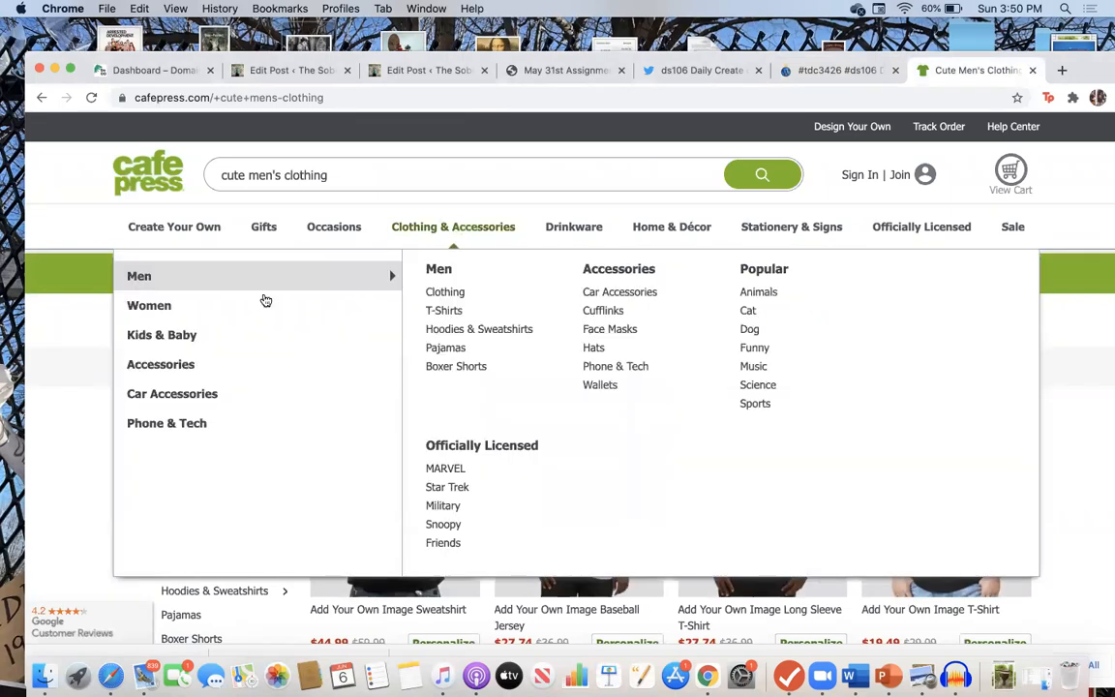
mouse_move(200, 307)
click(440, 311)
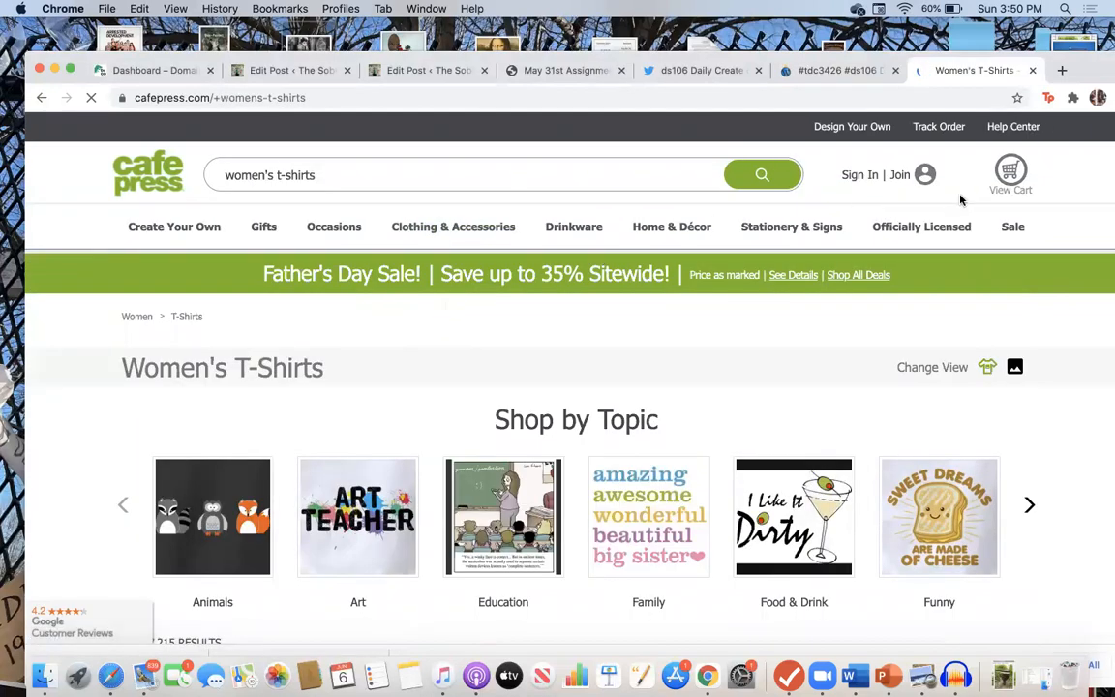
mouse_move(162, 229)
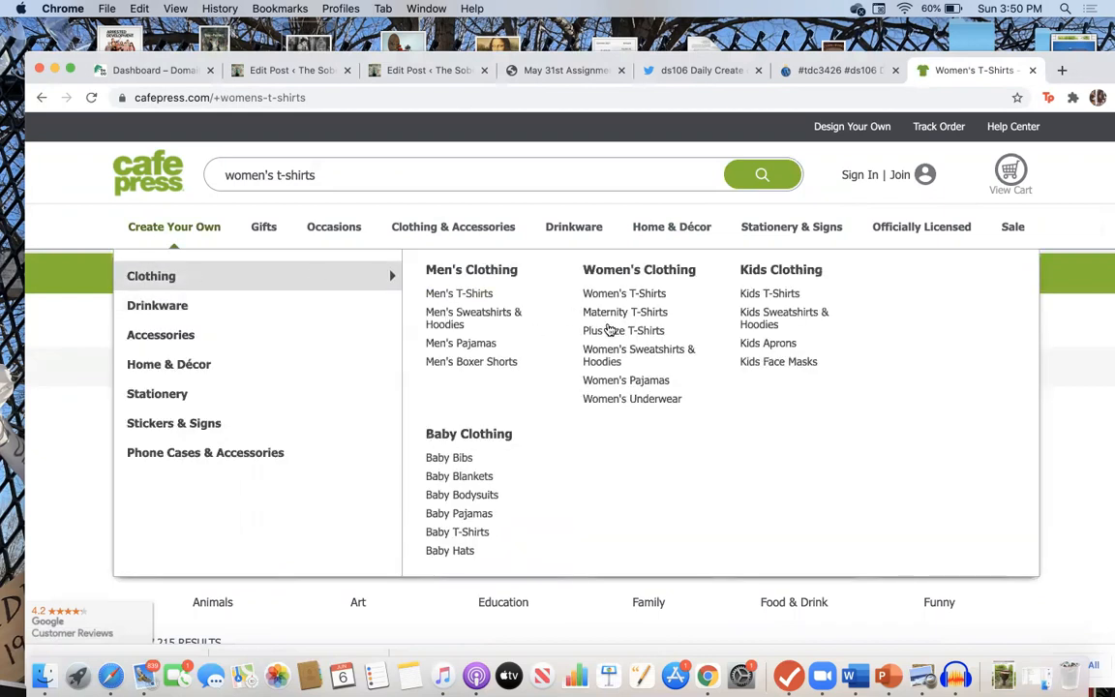
click(622, 297)
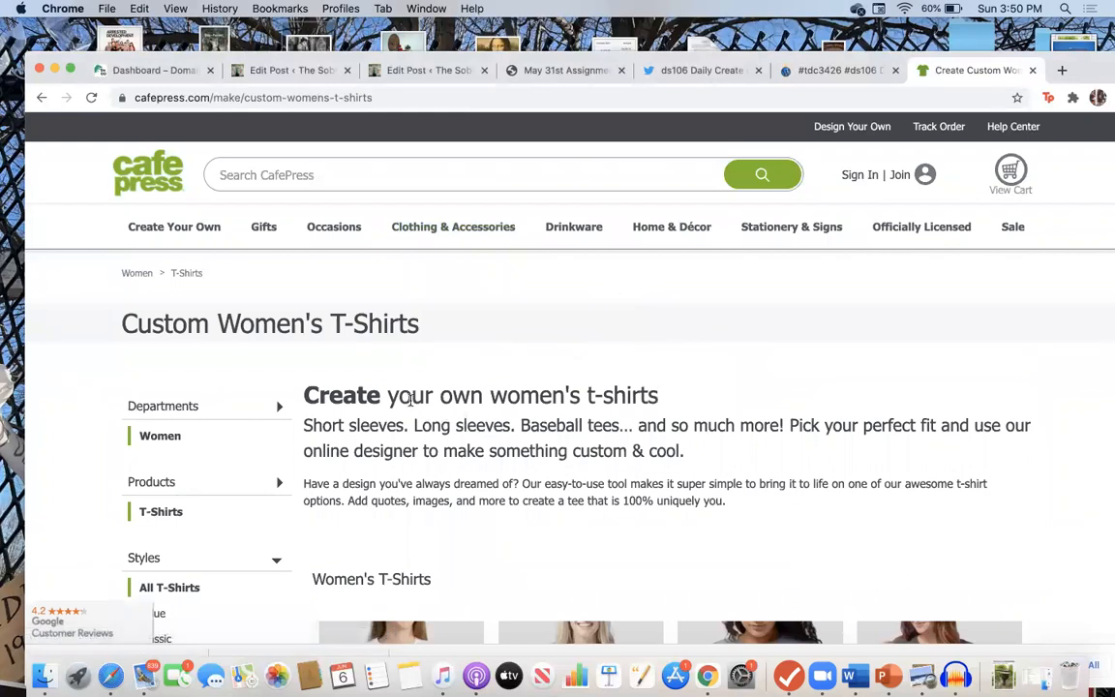
click(177, 434)
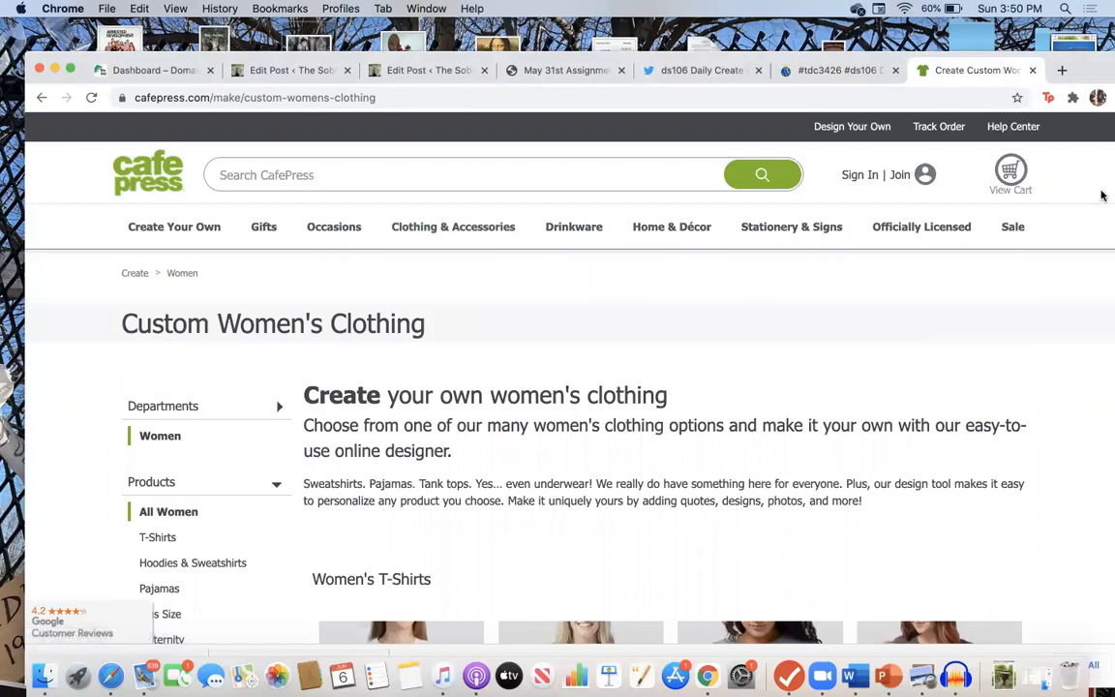
Choose the Custom Women's Classic T-Shirts product and start a new design instead of continuing the last one
scroll(1101, 196, down, 5)
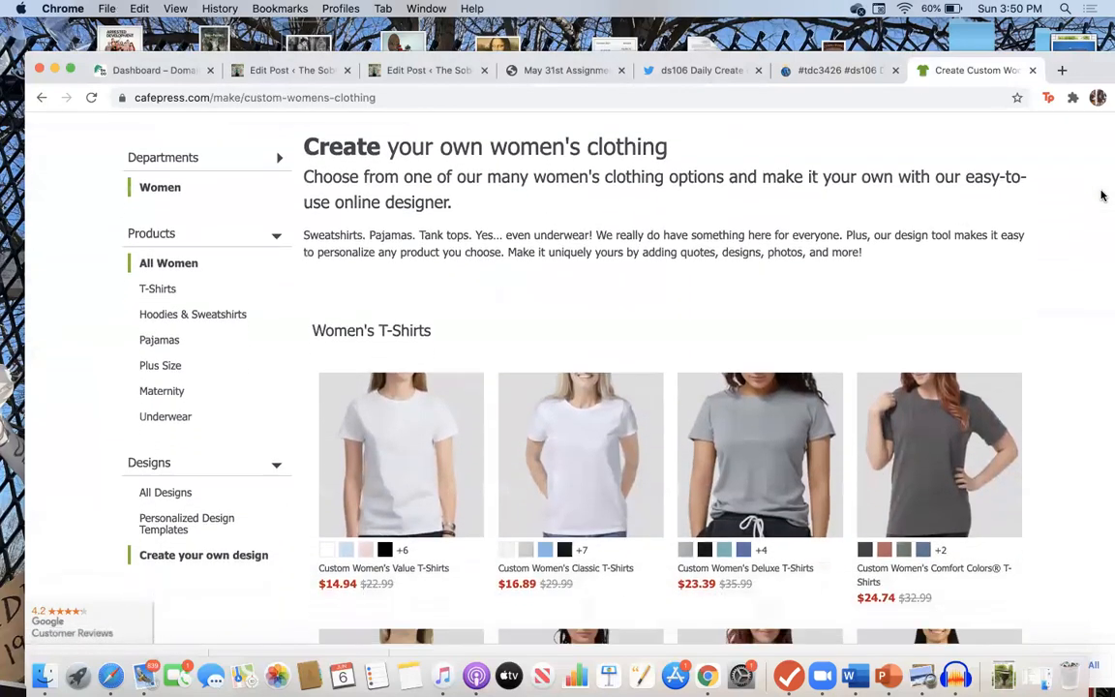
scroll(1101, 196, down, 2)
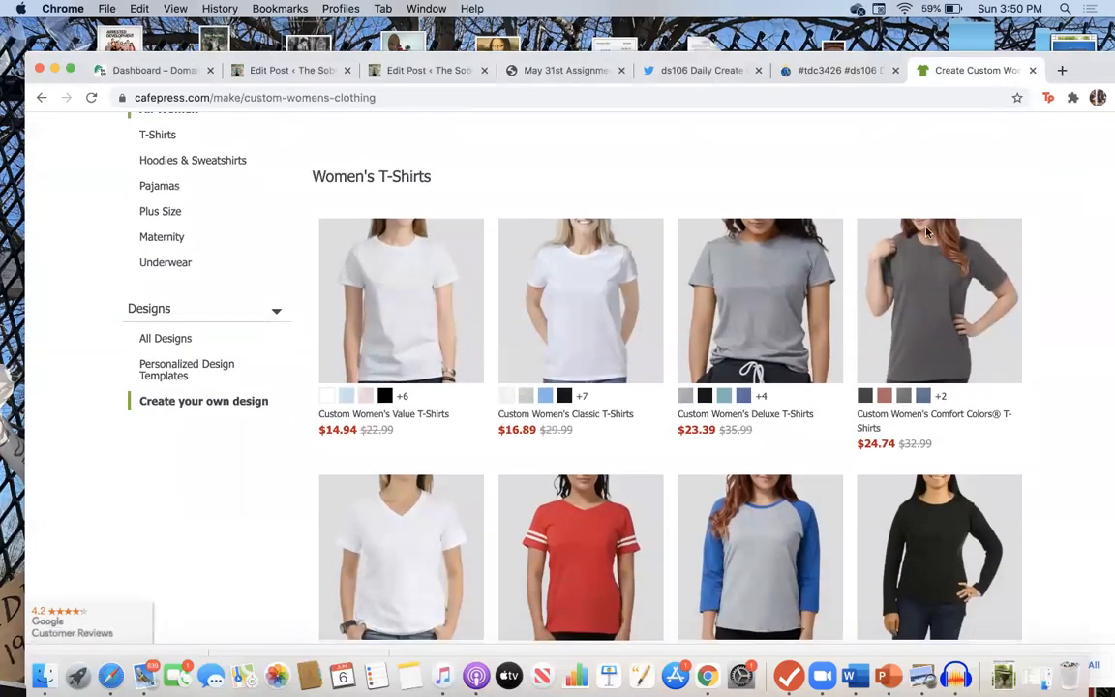
click(595, 314)
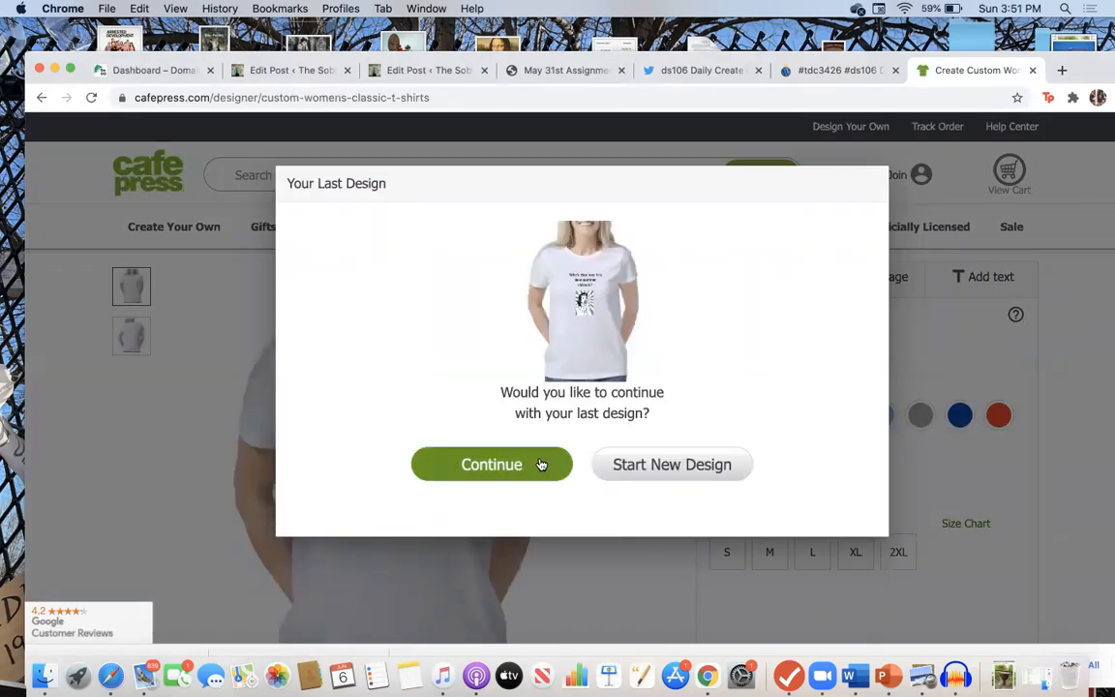
click(641, 468)
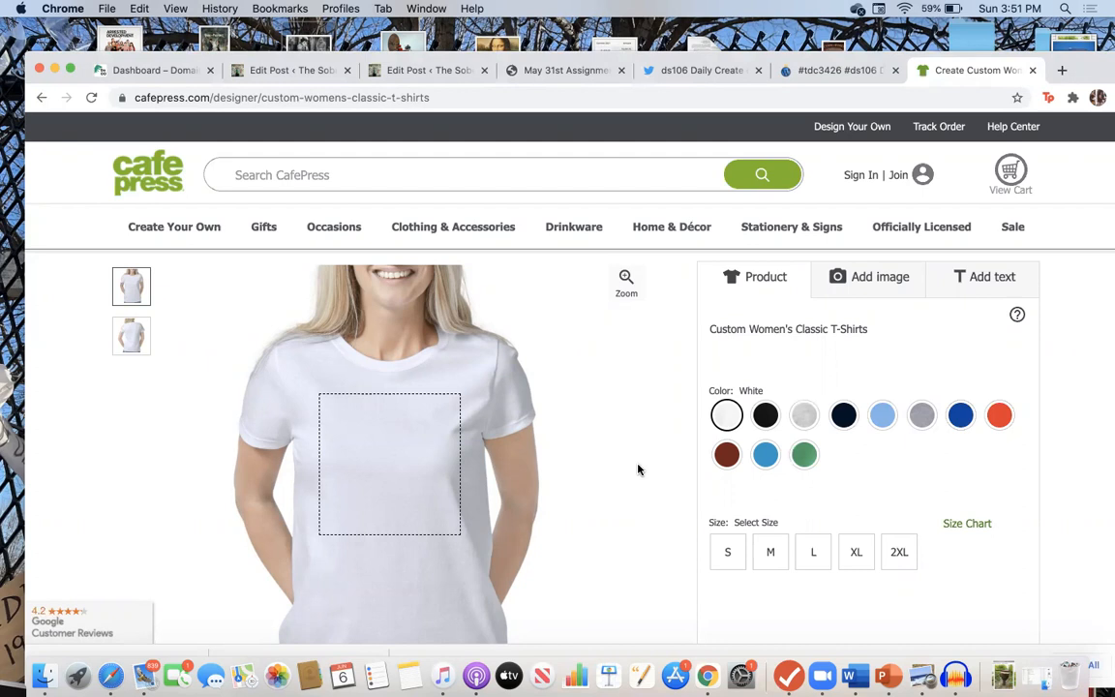
Review the earlier shirt design in the blog post "The Daily Create! Design a T-Shirt" and return to the shirt designer
click(992, 278)
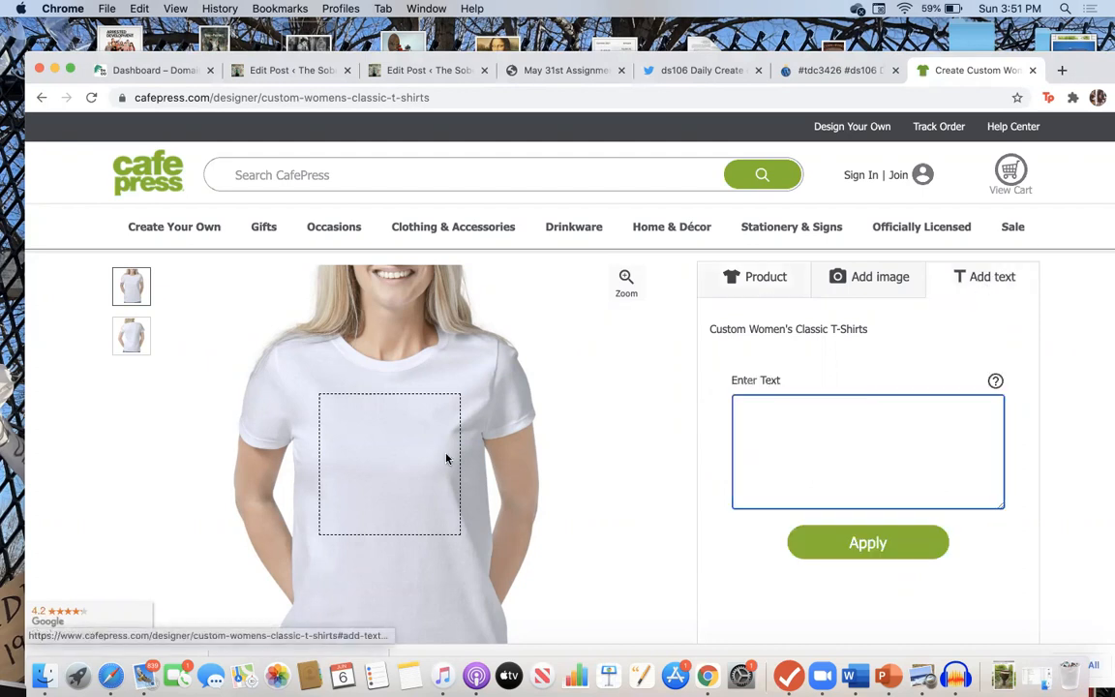
click(393, 438)
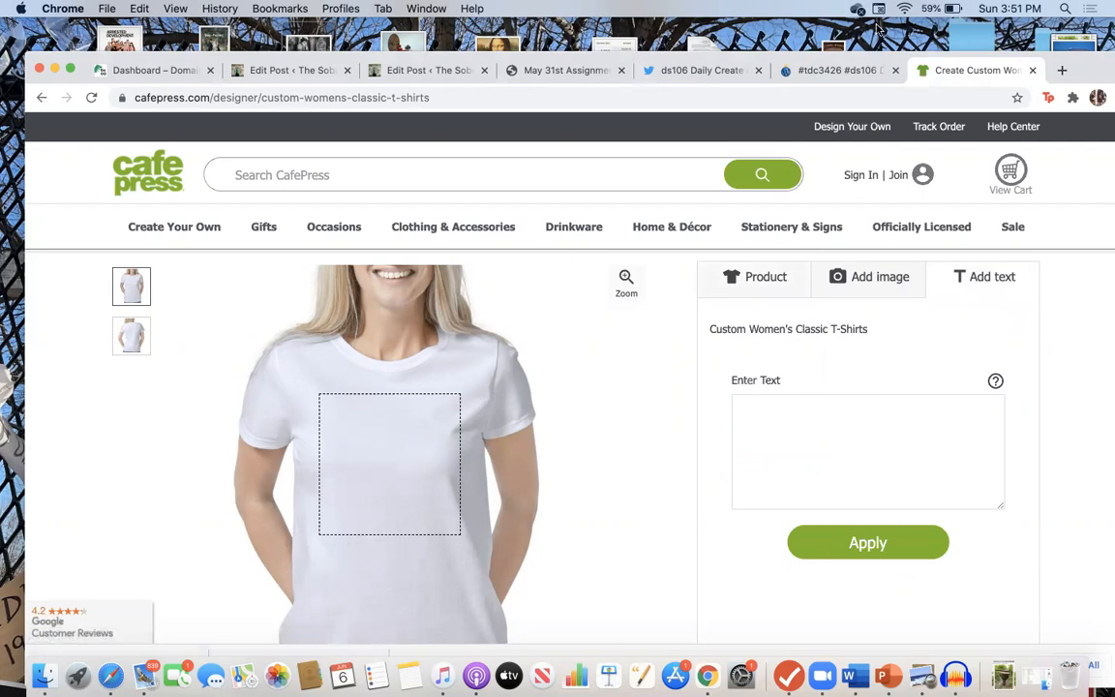
click(731, 72)
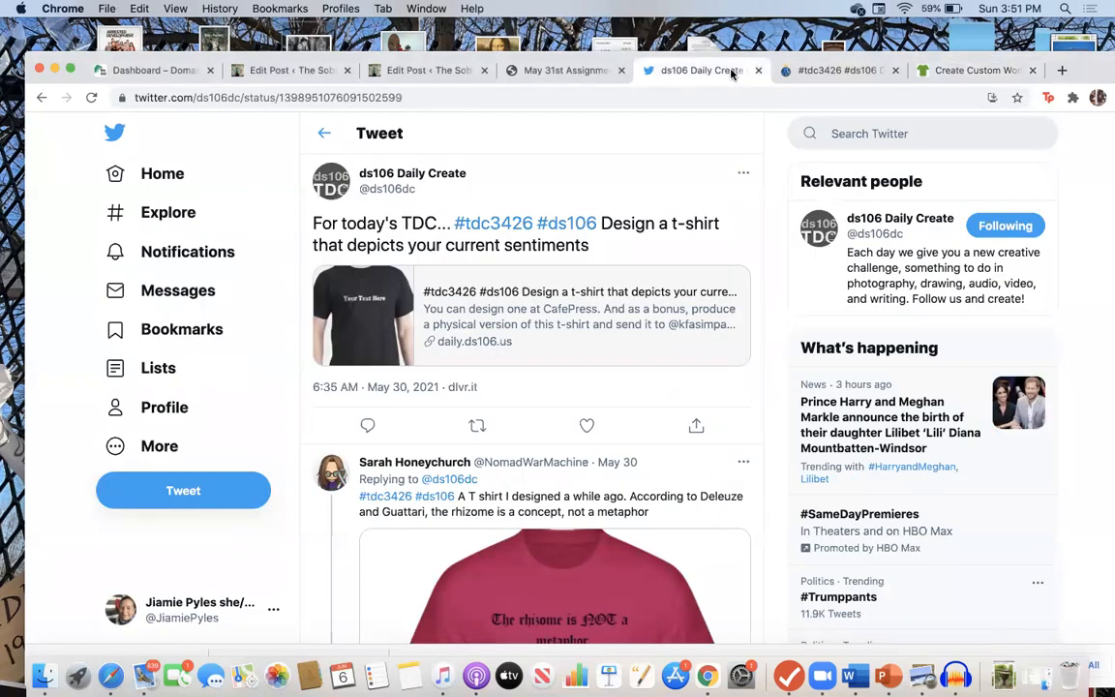
click(832, 70)
click(296, 70)
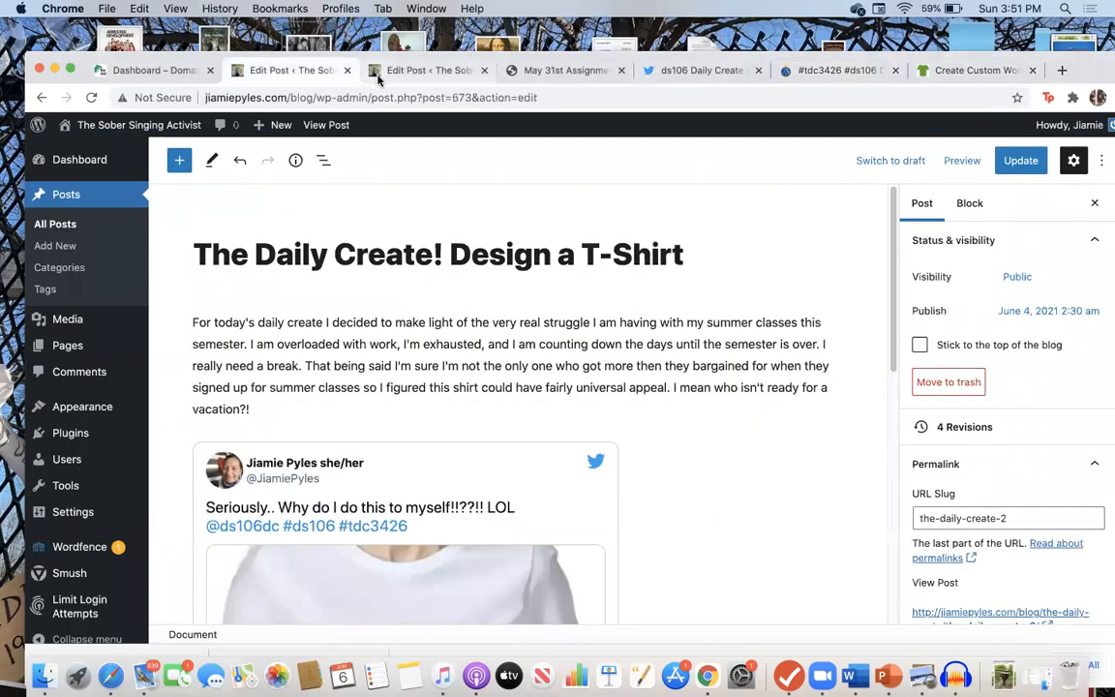
drag(896, 213, 891, 273)
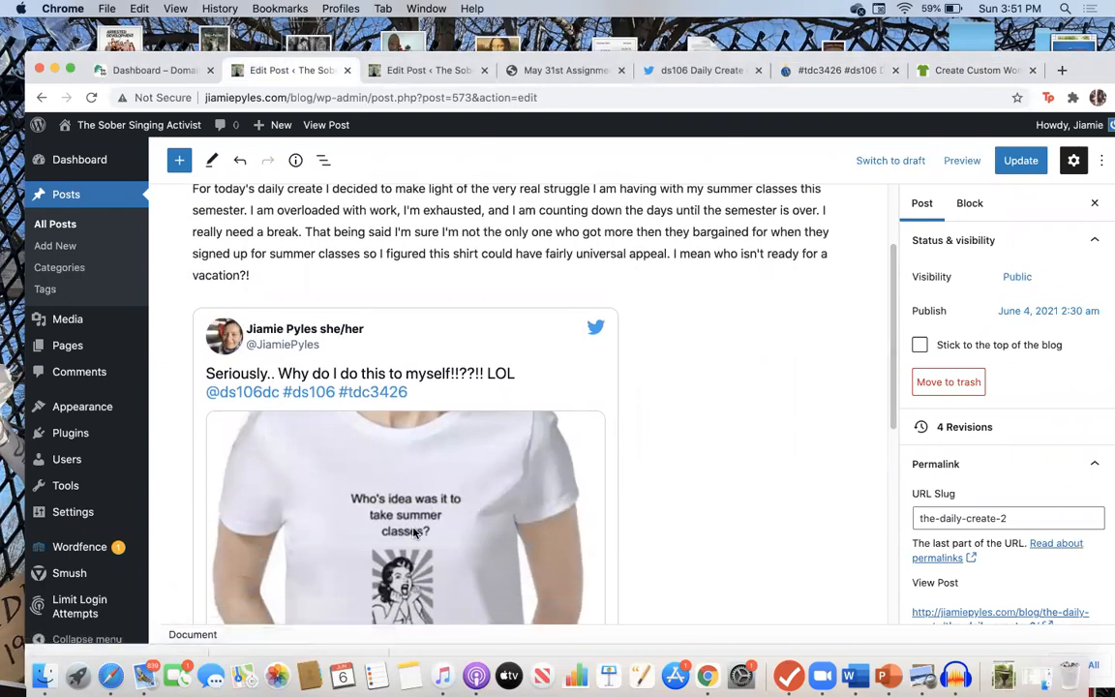
click(838, 72)
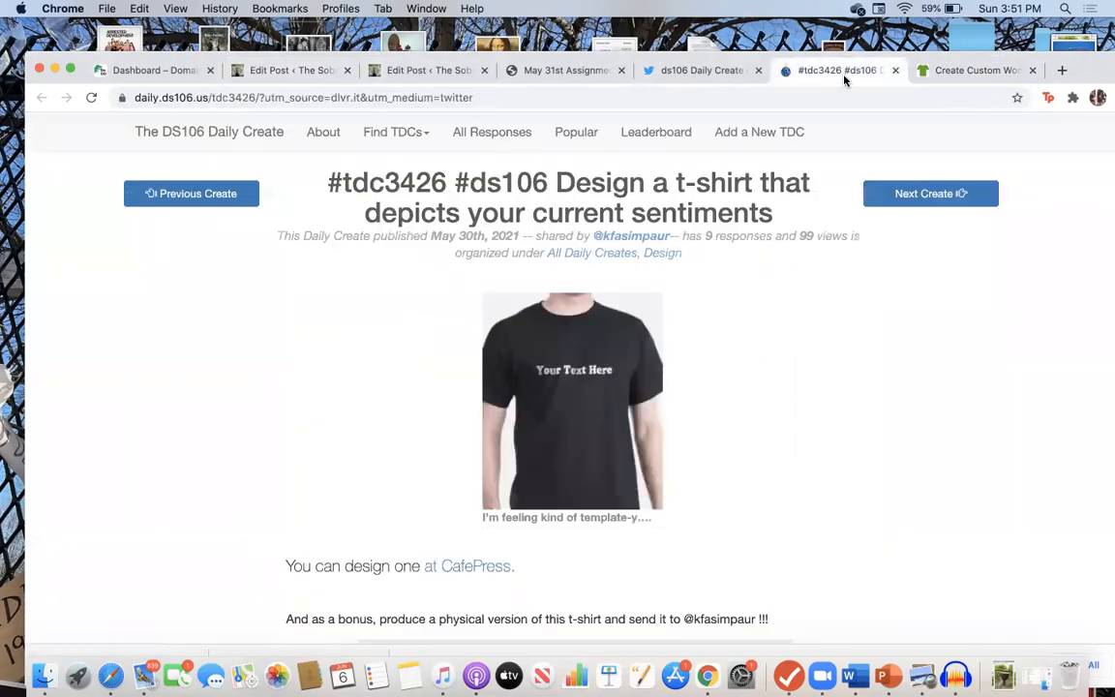
click(964, 72)
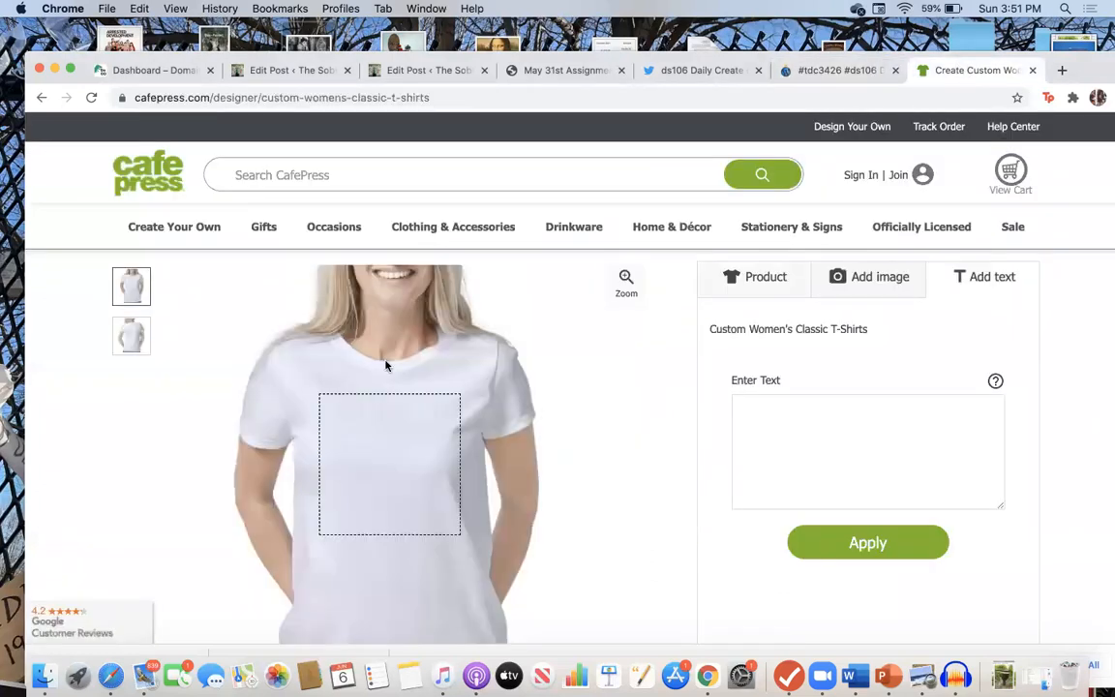
Add the text "Whose idea was it to take summer classes?!" to the front of the shirt
click(984, 280)
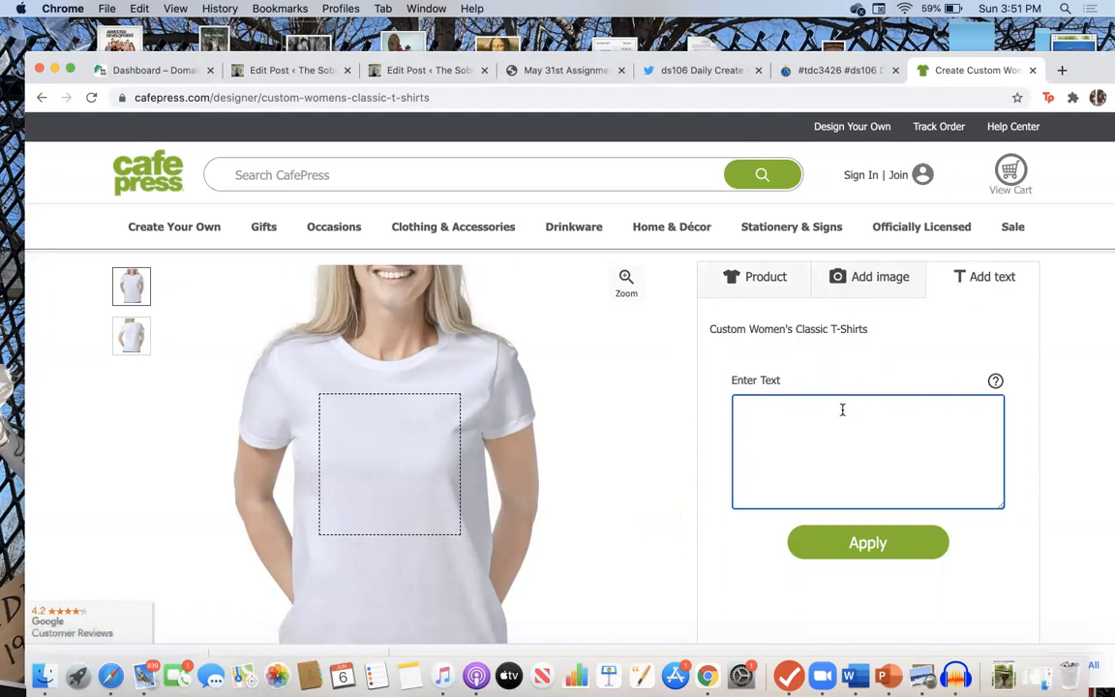
text(Whose idea)
key(BackSpace)
key(BackSpace)
text(ea was it to take summer classes?!)
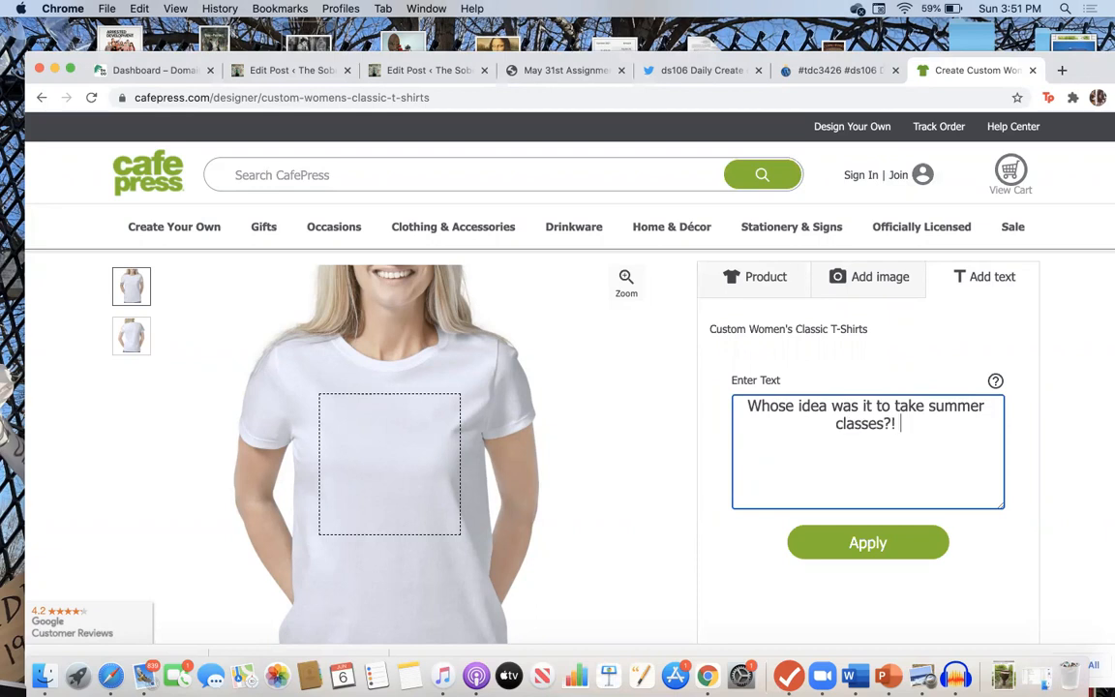
click(888, 551)
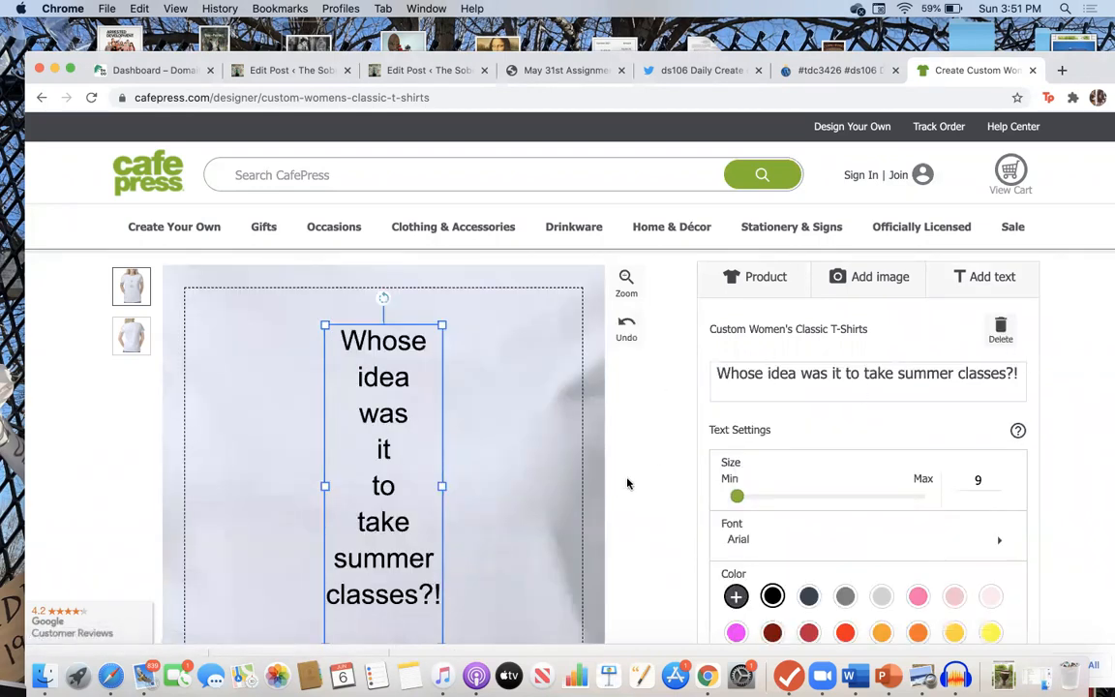
Reshape the slogan's text box to a wide two-line block at text size 7 and place it in the upper print area
scroll(625, 481, down, 3)
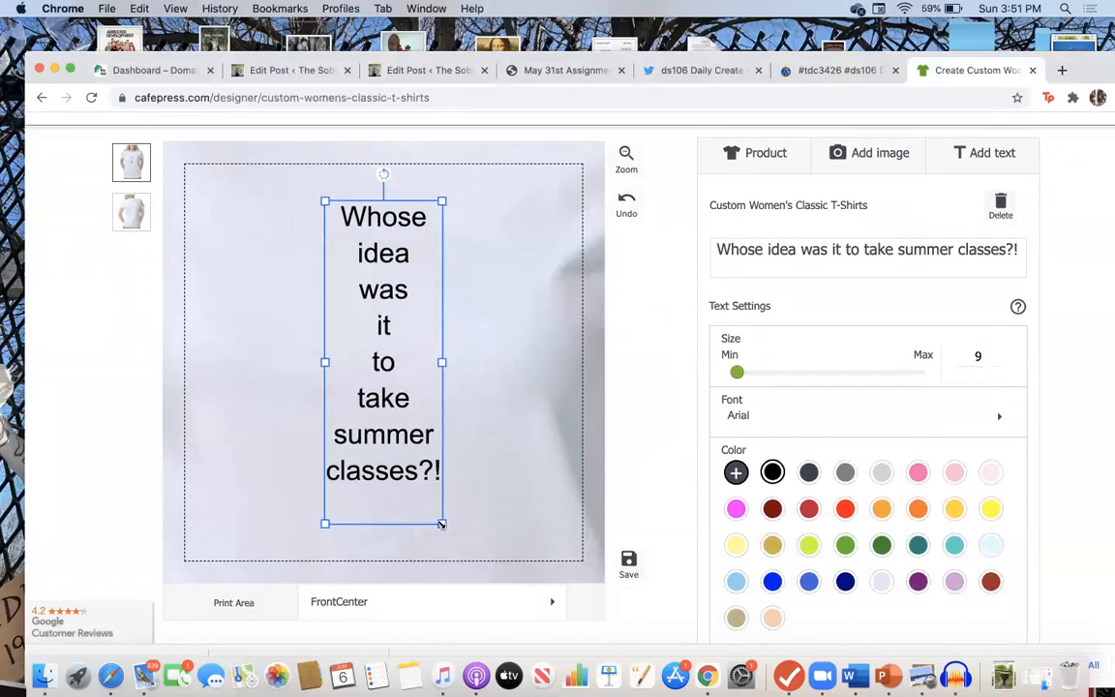
drag(442, 525, 537, 259)
drag(328, 242, 266, 301)
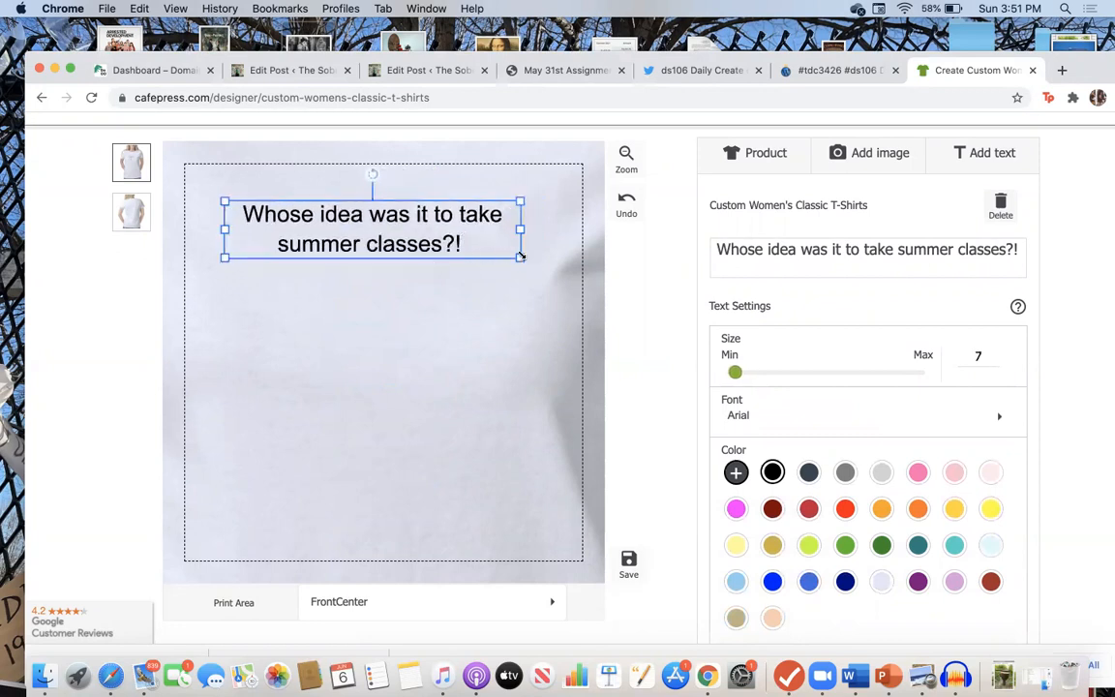
click(436, 377)
mouse_move(410, 240)
mouse_down()
mouse_move(405, 282)
mouse_move(426, 257)
mouse_up()
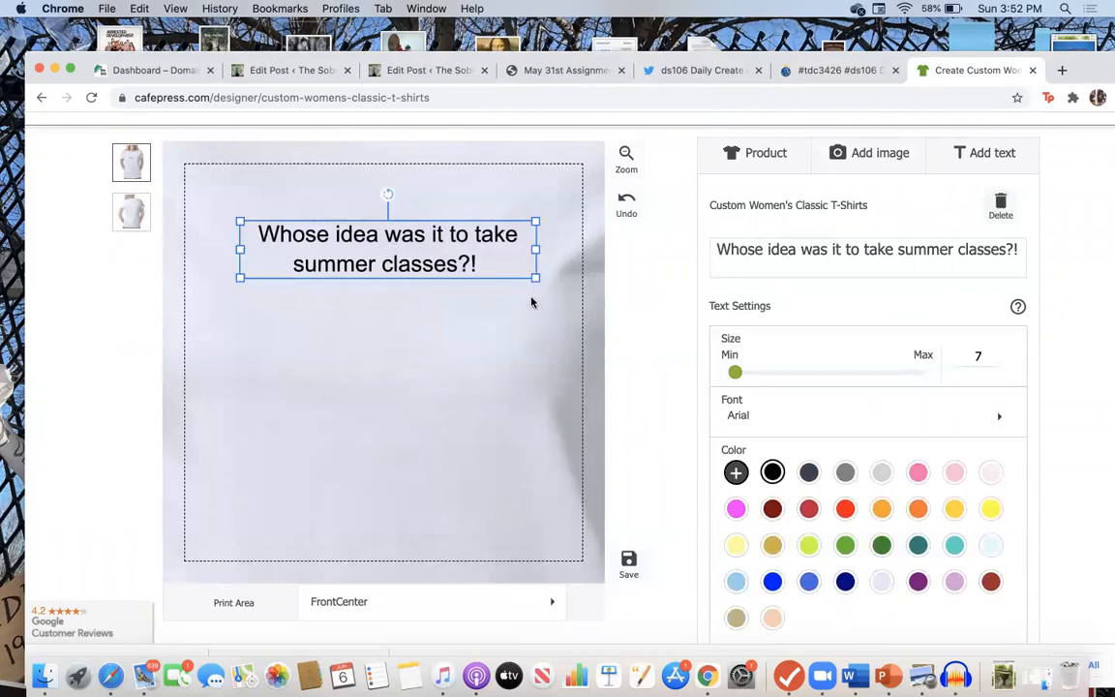
Try dark red, orange-red and light pink for the slogan's colour, and return it to black
click(773, 508)
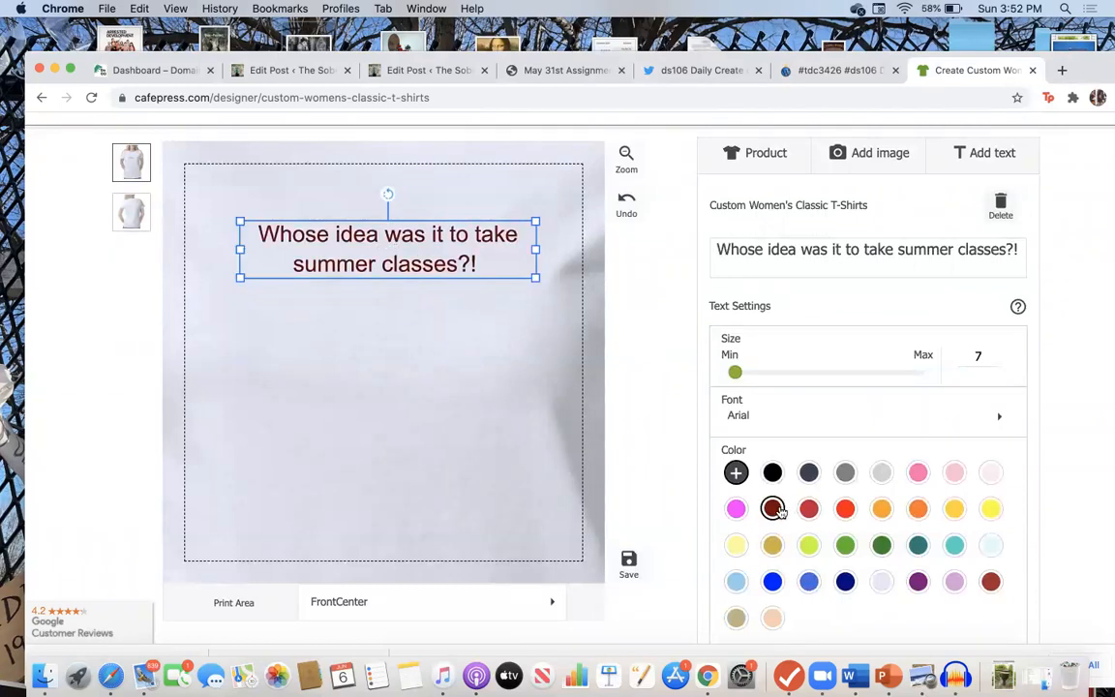
click(845, 508)
click(954, 472)
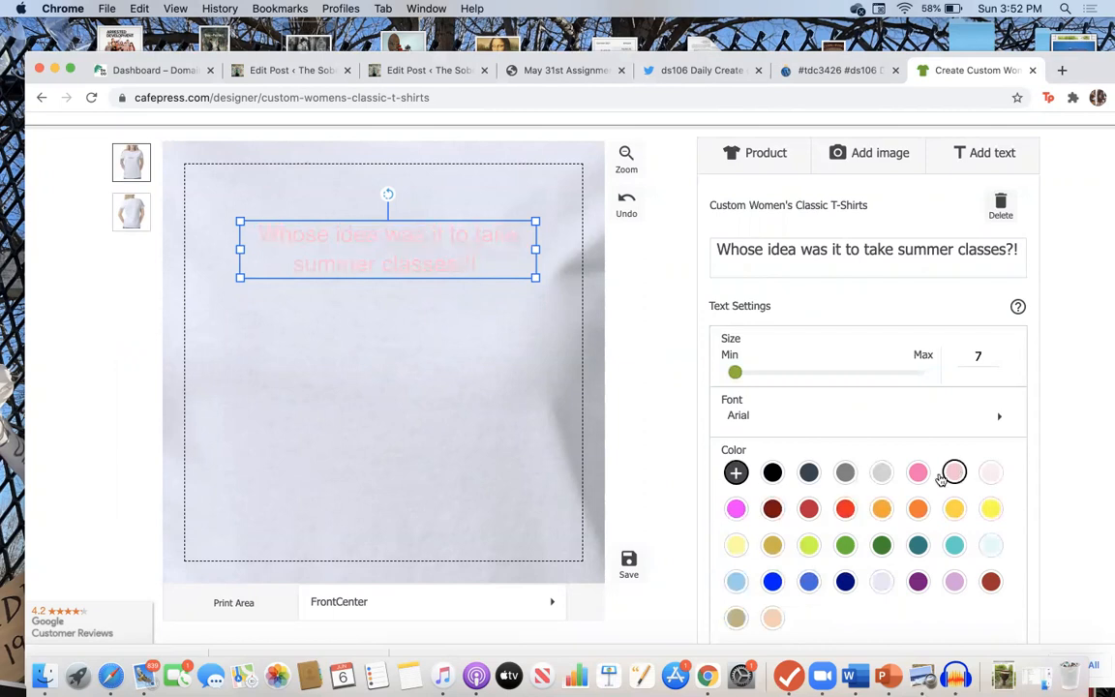
click(773, 472)
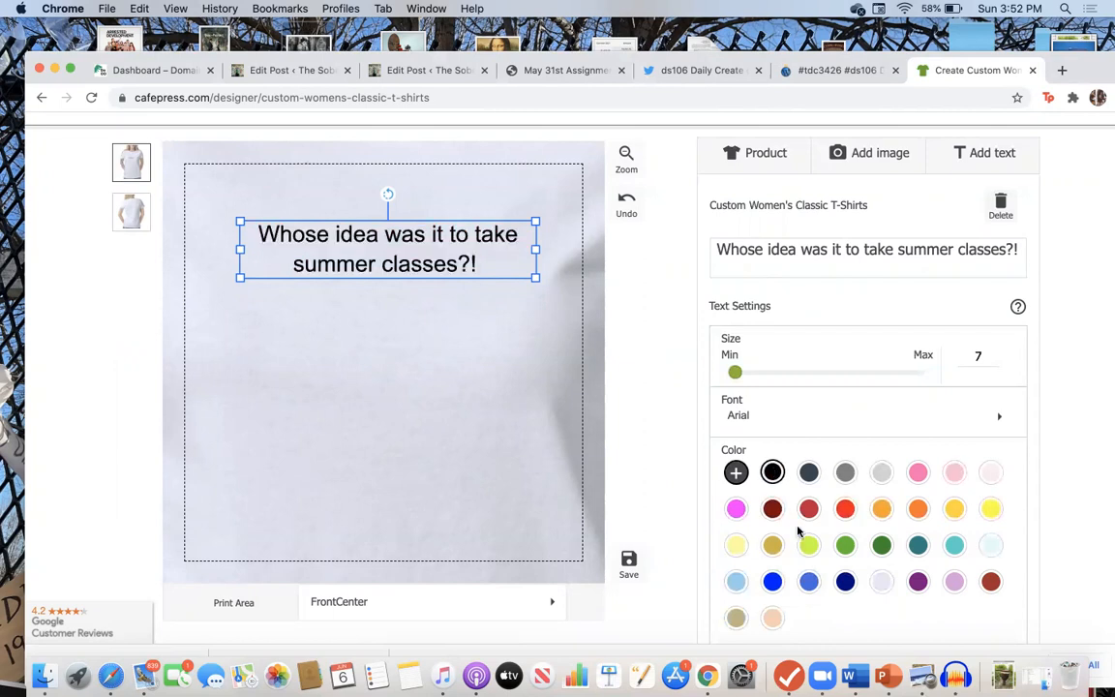
Move the slogan slightly up and to the left within the shirt's print area, and deselect it
mouse_move(735, 373)
mouse_down()
mouse_move(765, 374)
mouse_move(712, 379)
mouse_move(733, 374)
mouse_up()
click(408, 317)
drag(387, 239, 374, 231)
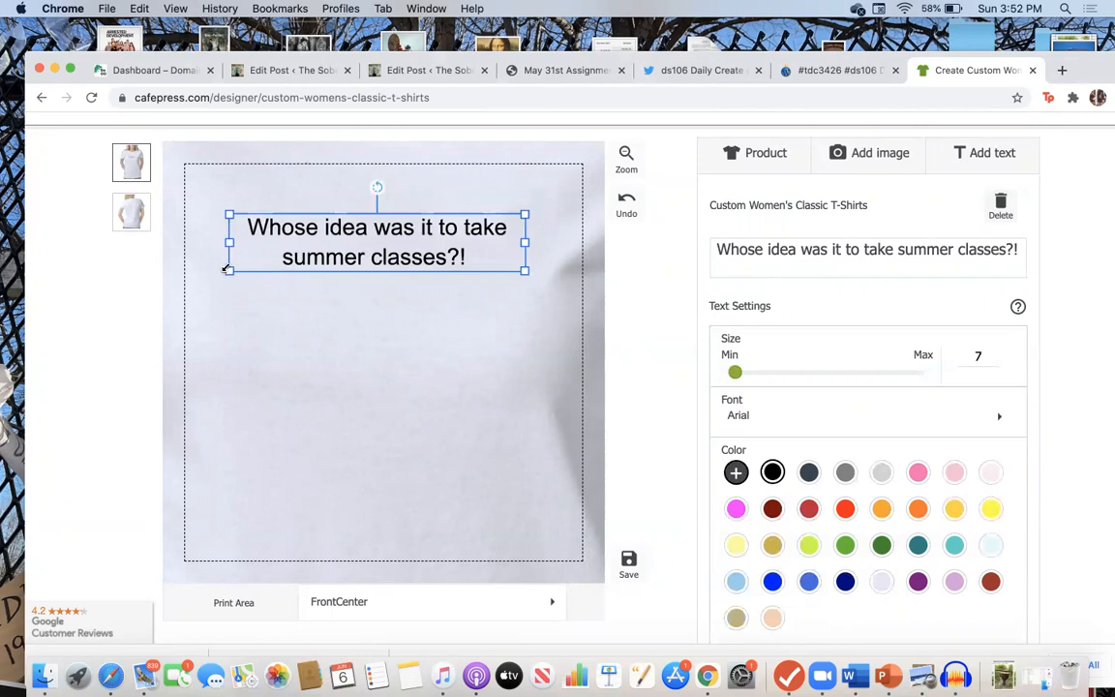
click(406, 383)
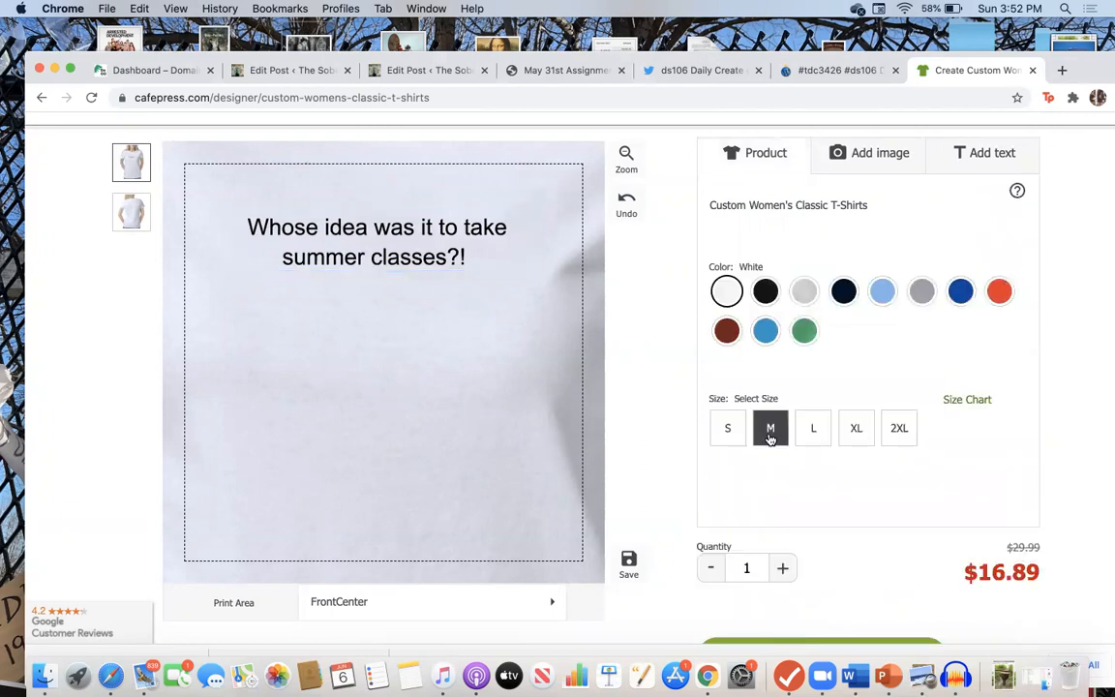
Try the Ancient God and ArtNoveauDecadente fonts on the slogan, and set its font to BalloonPextBol
click(476, 262)
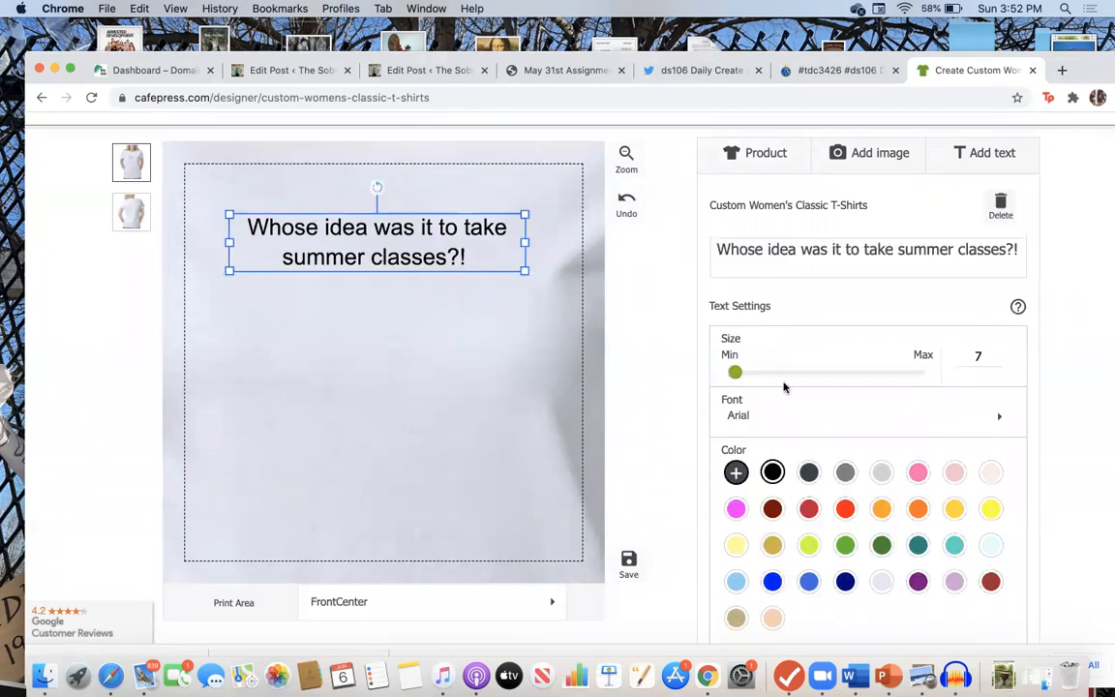
click(798, 415)
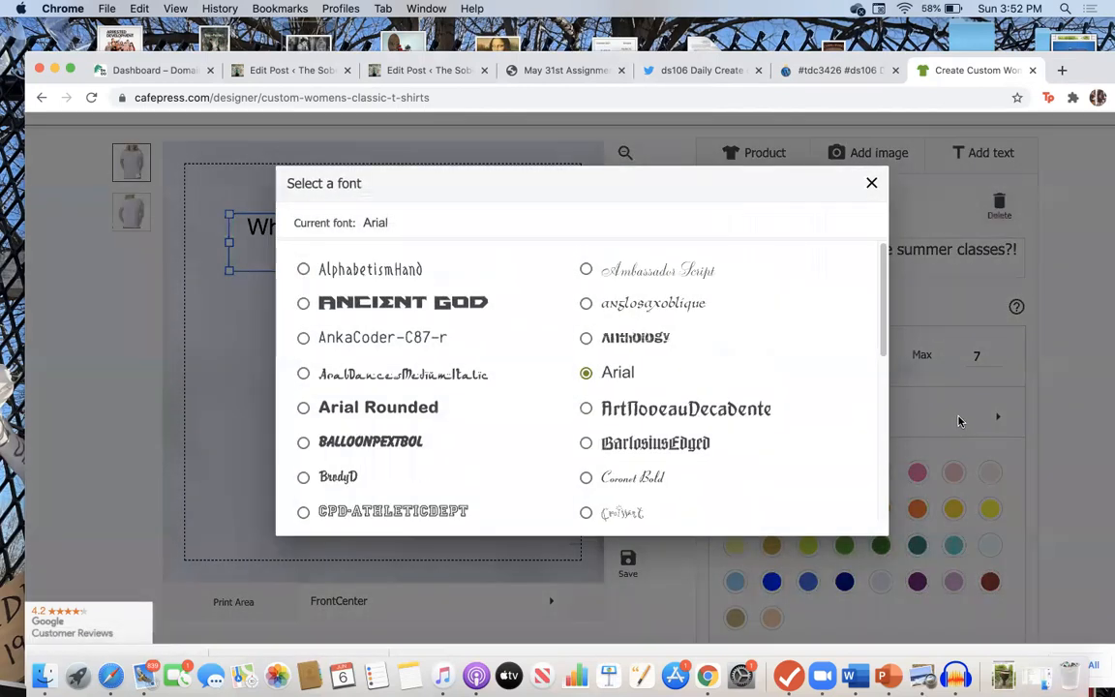
click(388, 301)
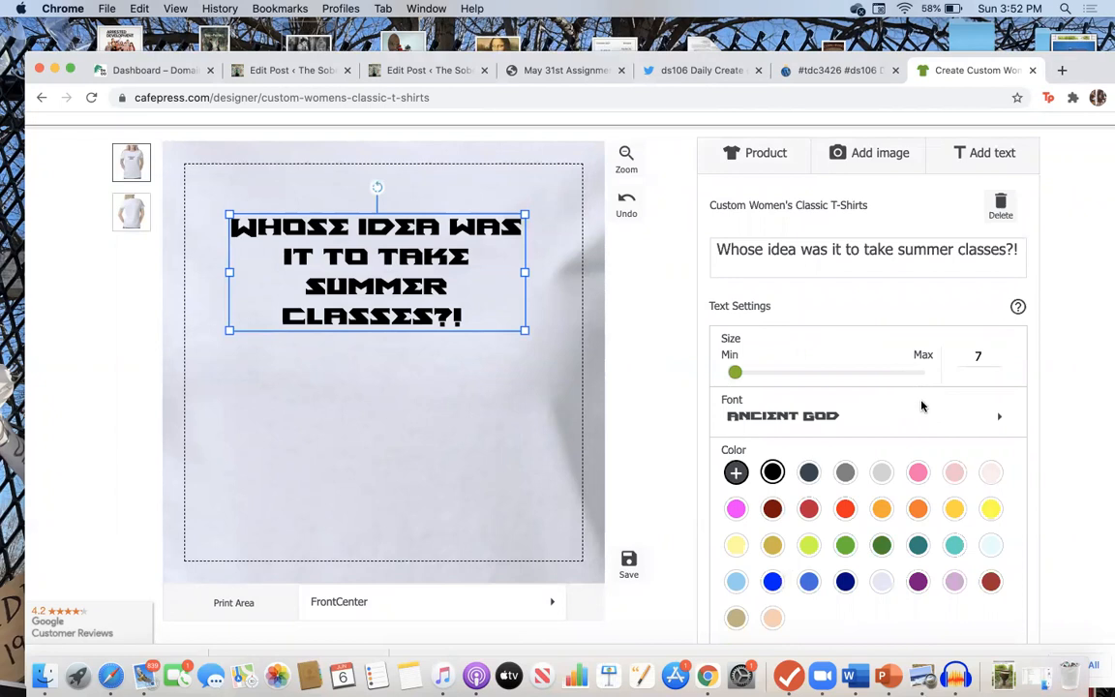
click(998, 414)
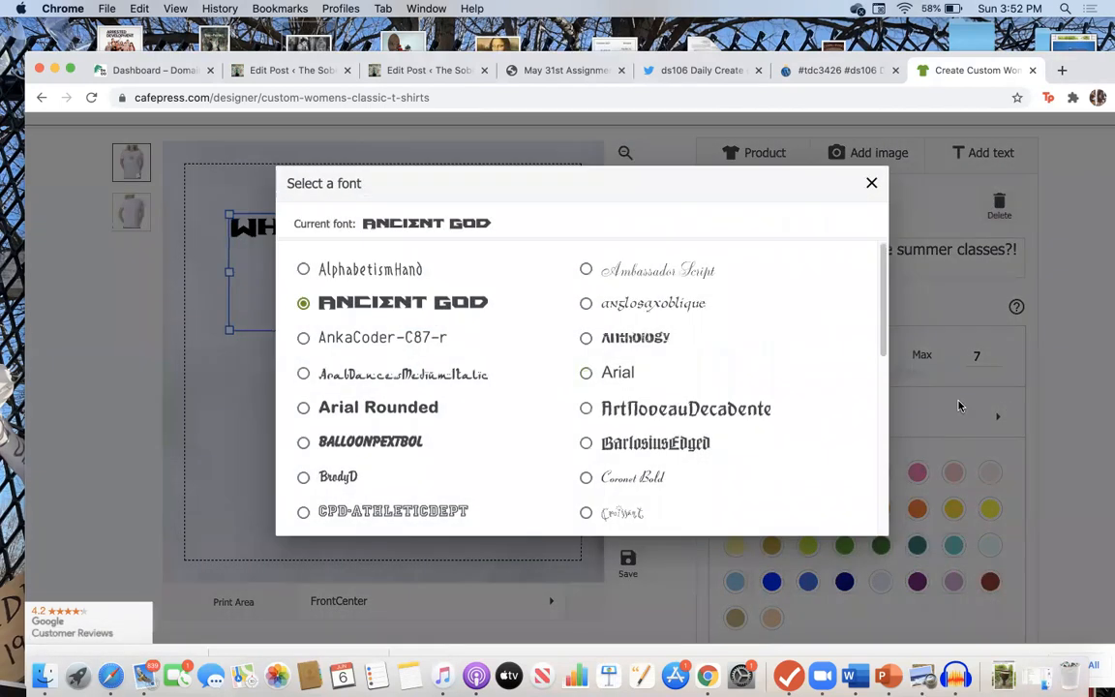
click(673, 416)
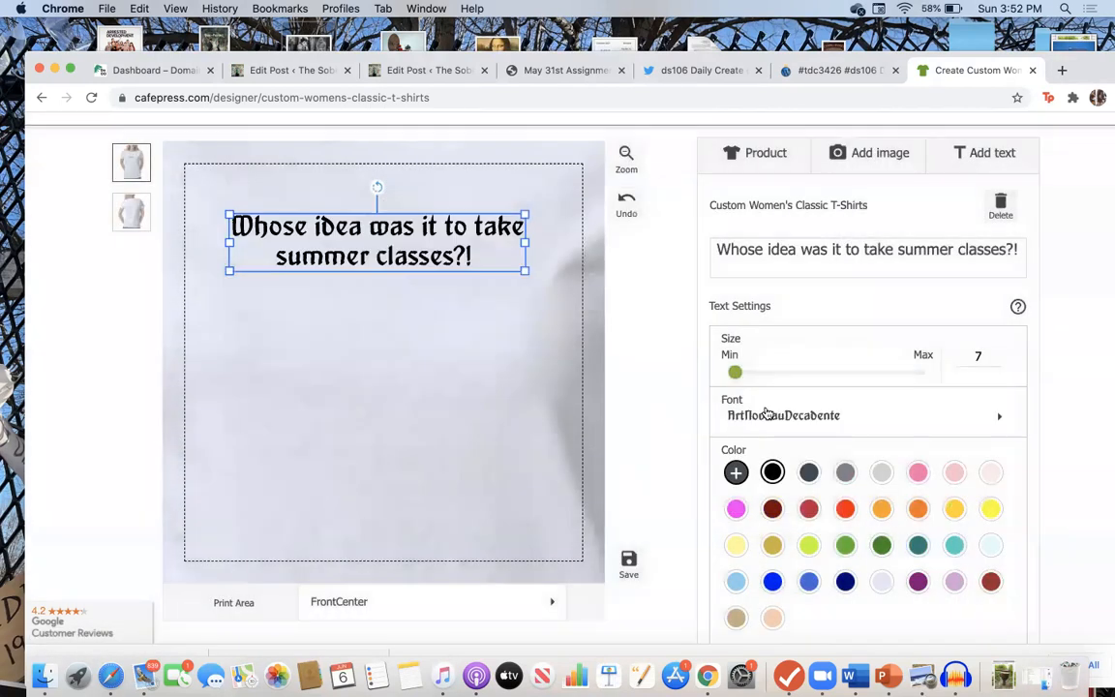
click(968, 415)
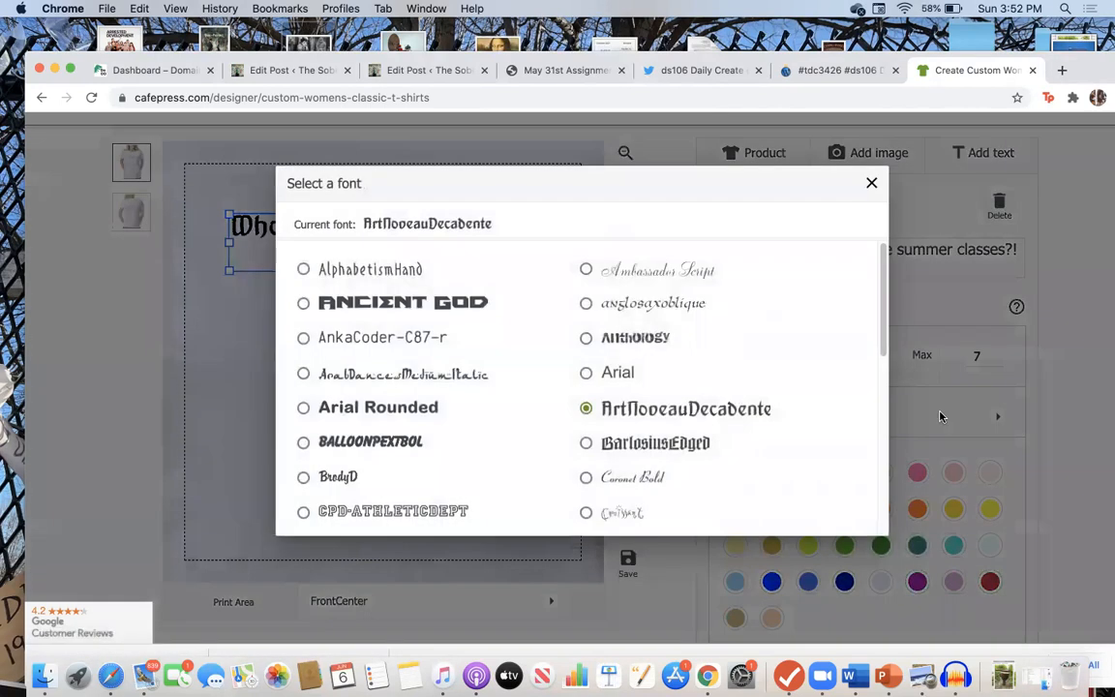
click(385, 445)
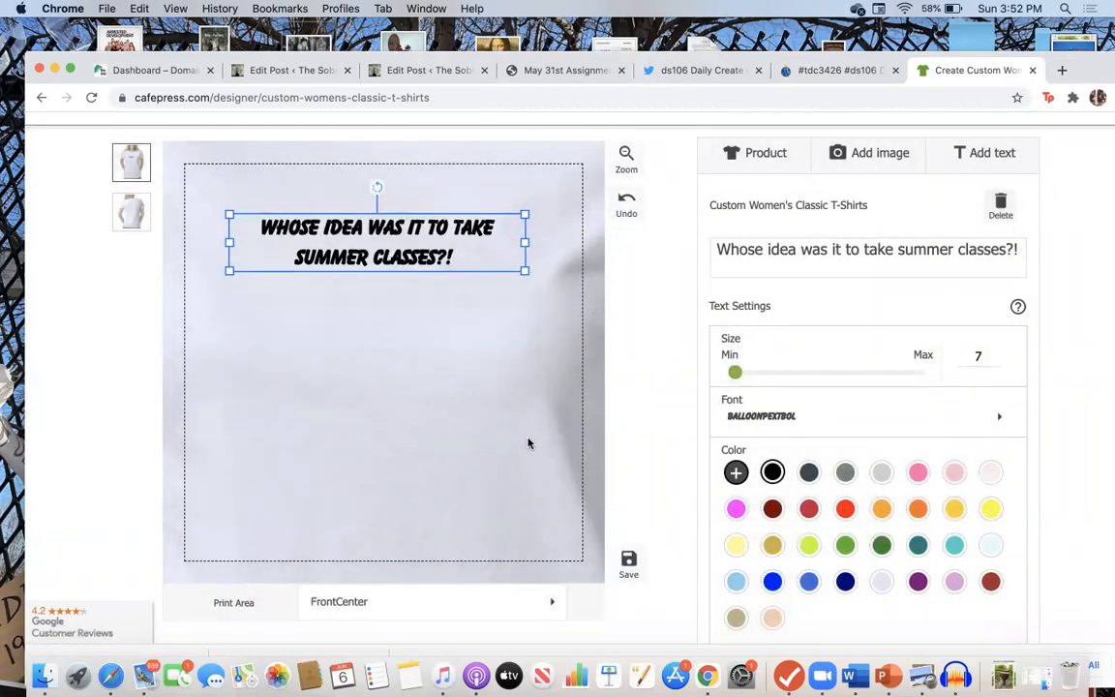
Upload the TED talk image "Screen Shot 2021-06-02 at 9.22.34 PM" from the Desktop onto the shirt's front
click(440, 335)
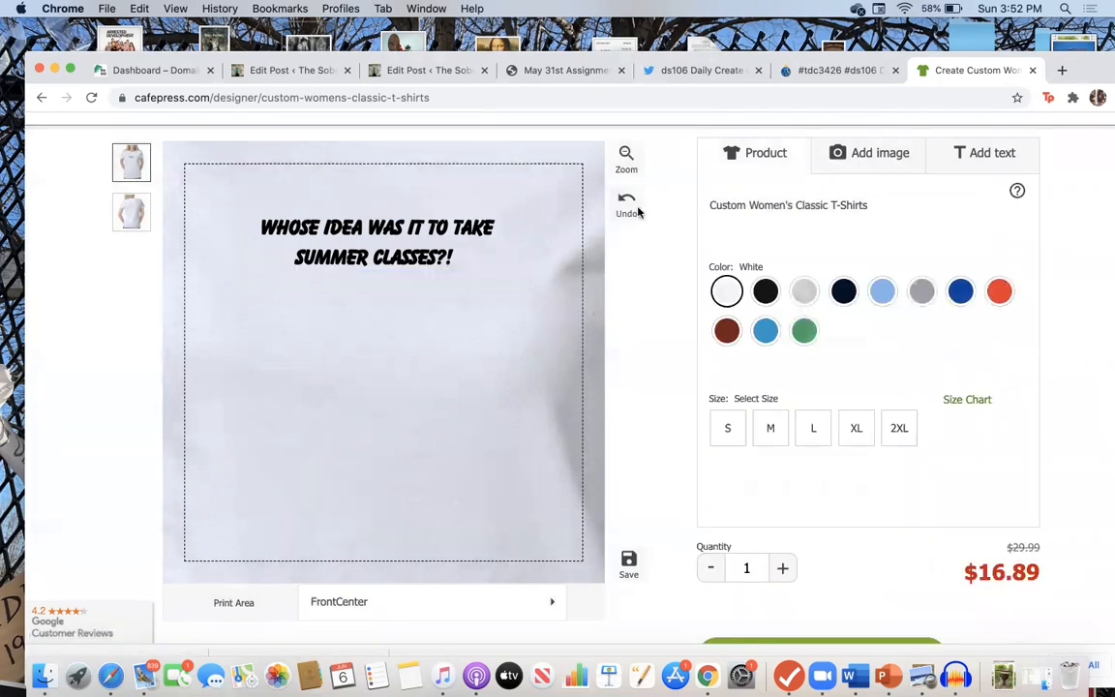
click(864, 155)
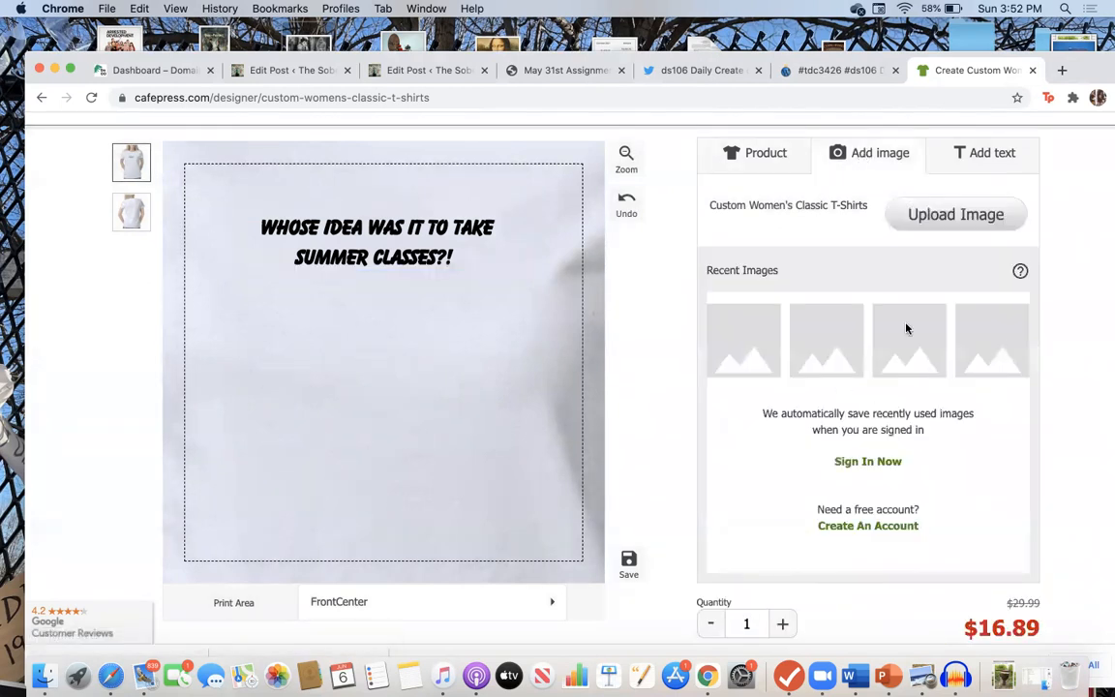
click(932, 210)
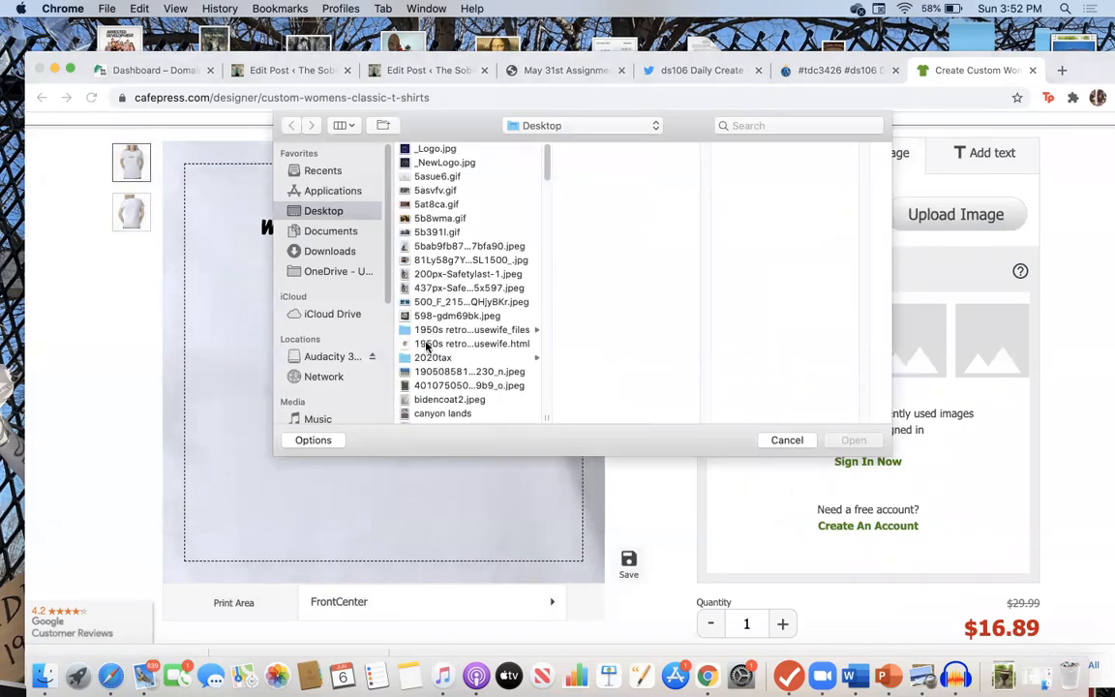
scroll(520, 257, down, 10)
scroll(520, 257, down, 6)
scroll(511, 289, down, 8)
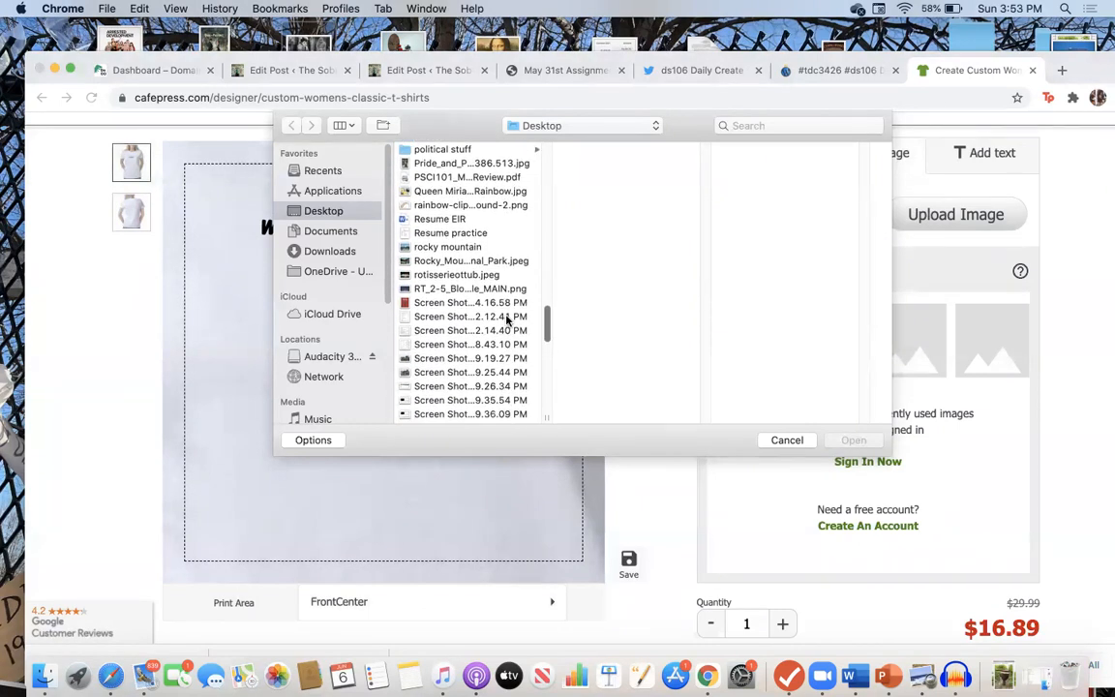
scroll(506, 322, down, 15)
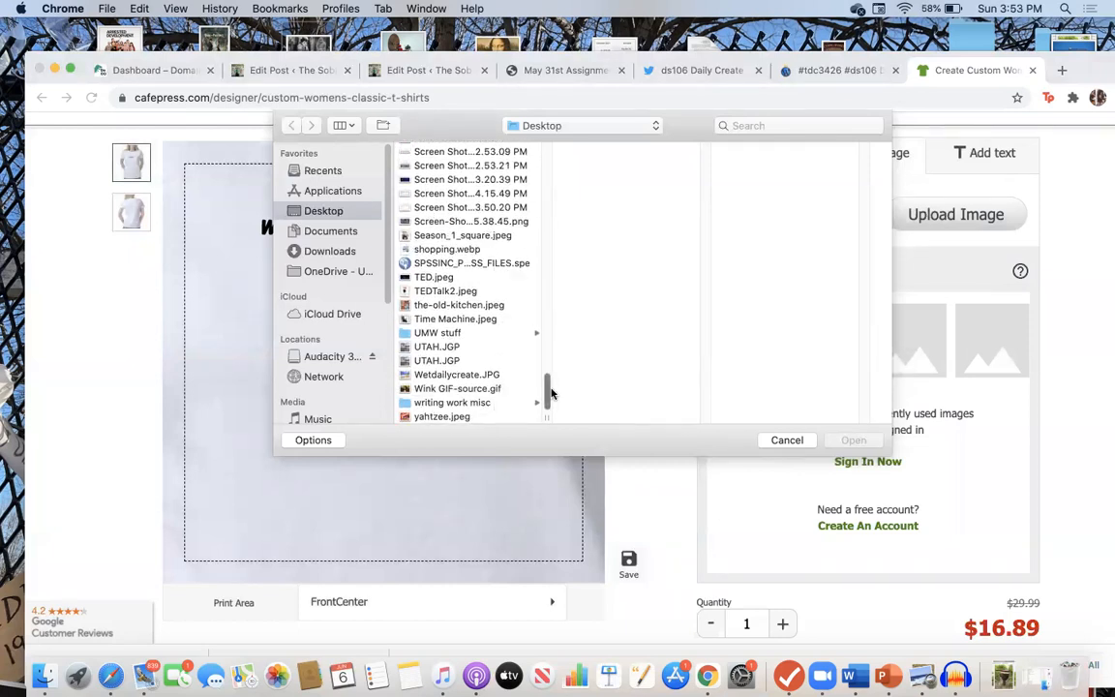
scroll(551, 392, up, 5)
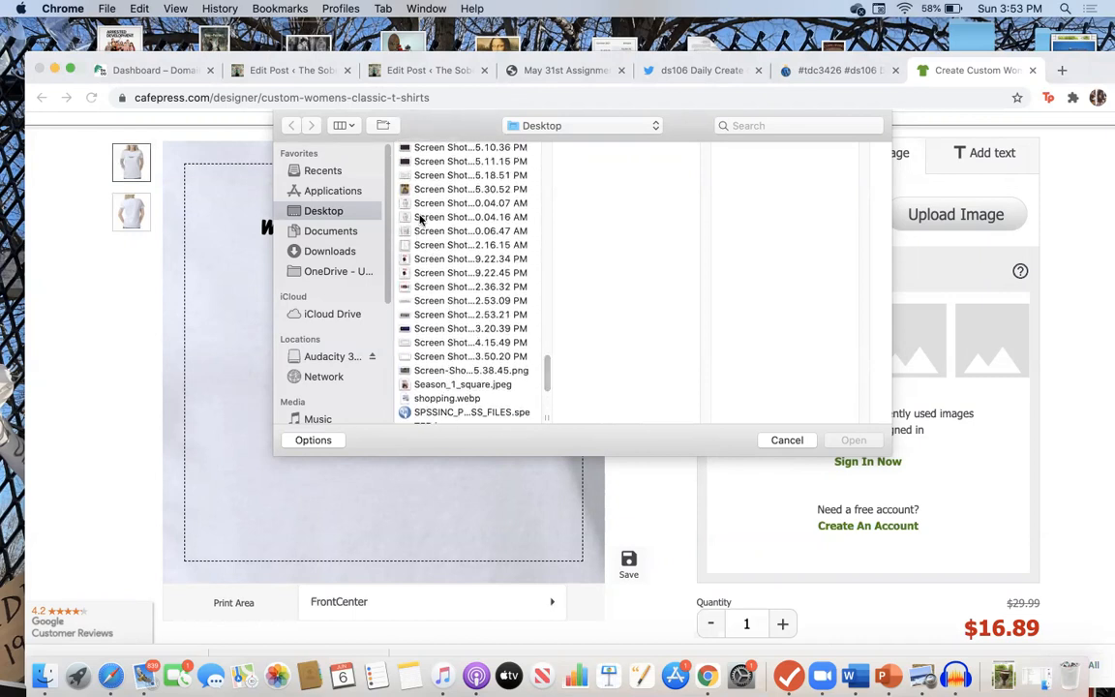
click(422, 177)
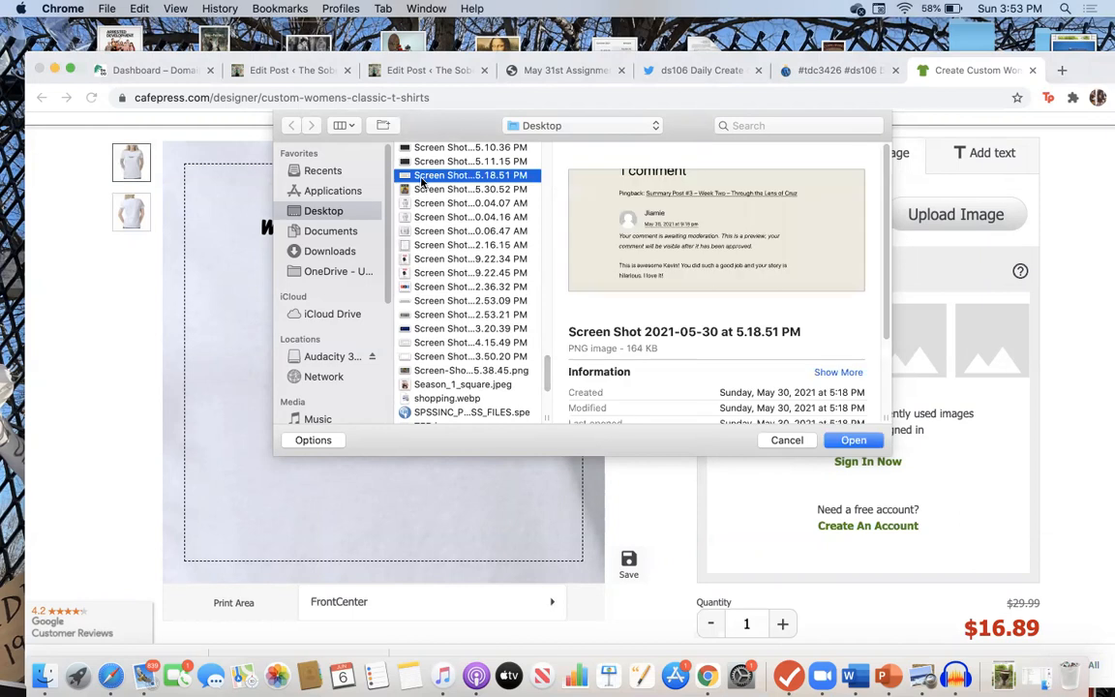
click(432, 246)
click(432, 259)
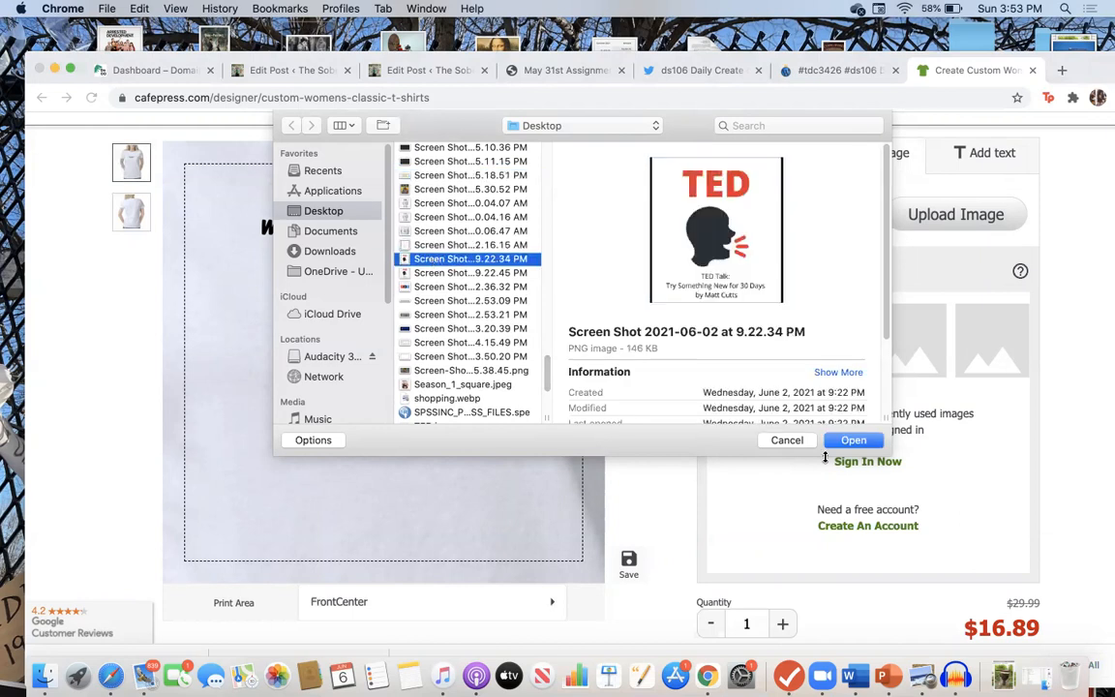
click(853, 440)
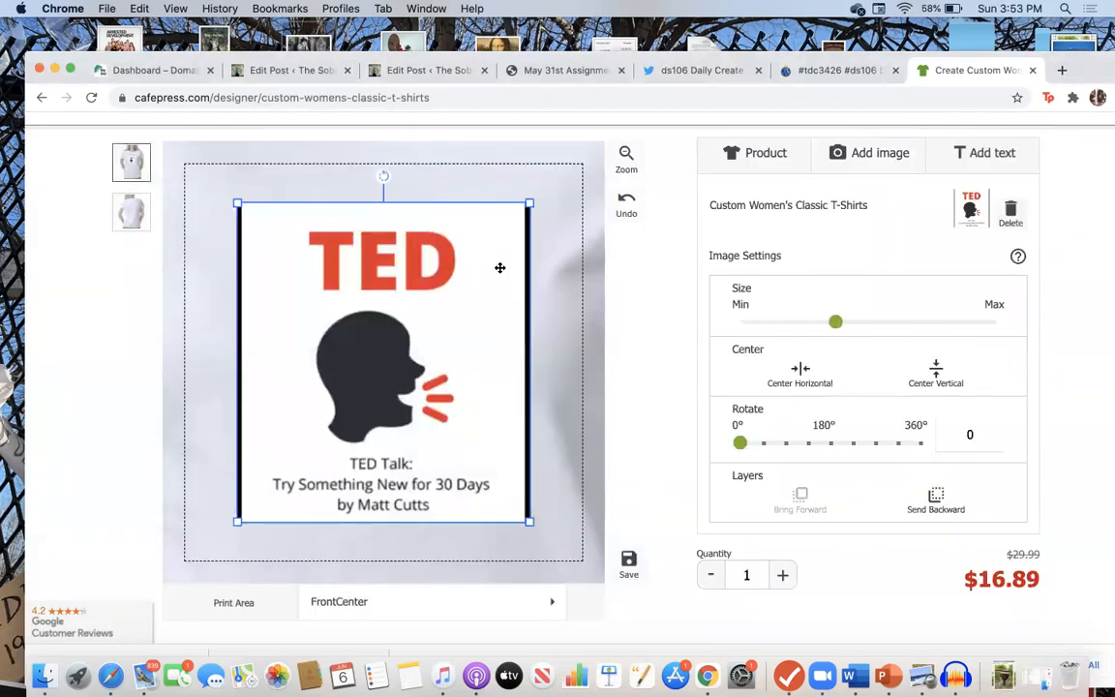
Shrink the TED image to a bit over half its size, place it centred below the slogan, and deselect it
drag(529, 203, 254, 506)
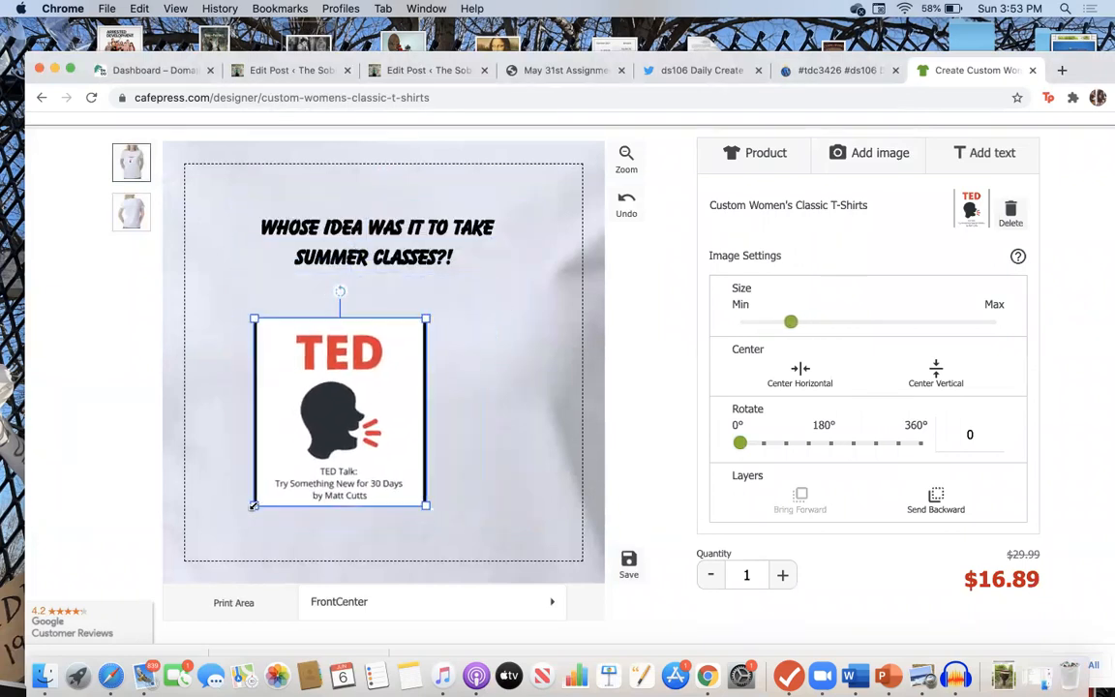
drag(325, 398, 369, 398)
click(512, 407)
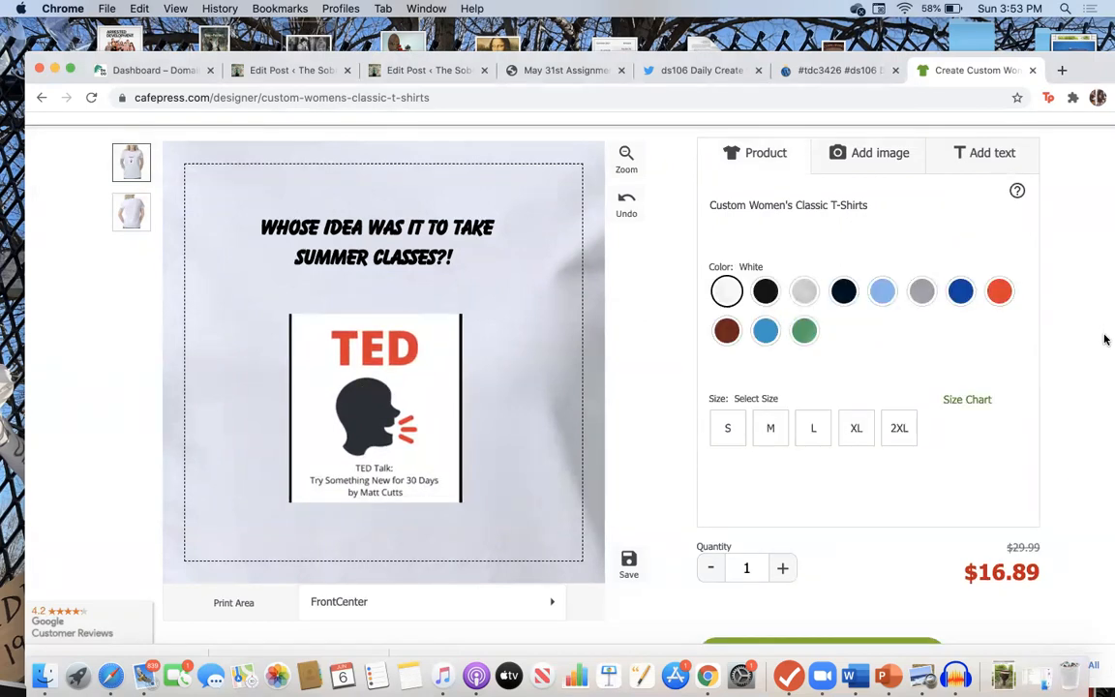
Review the custom shirt in size L and capture a screenshot of the enlarged front design preview
scroll(1104, 339, down, 3)
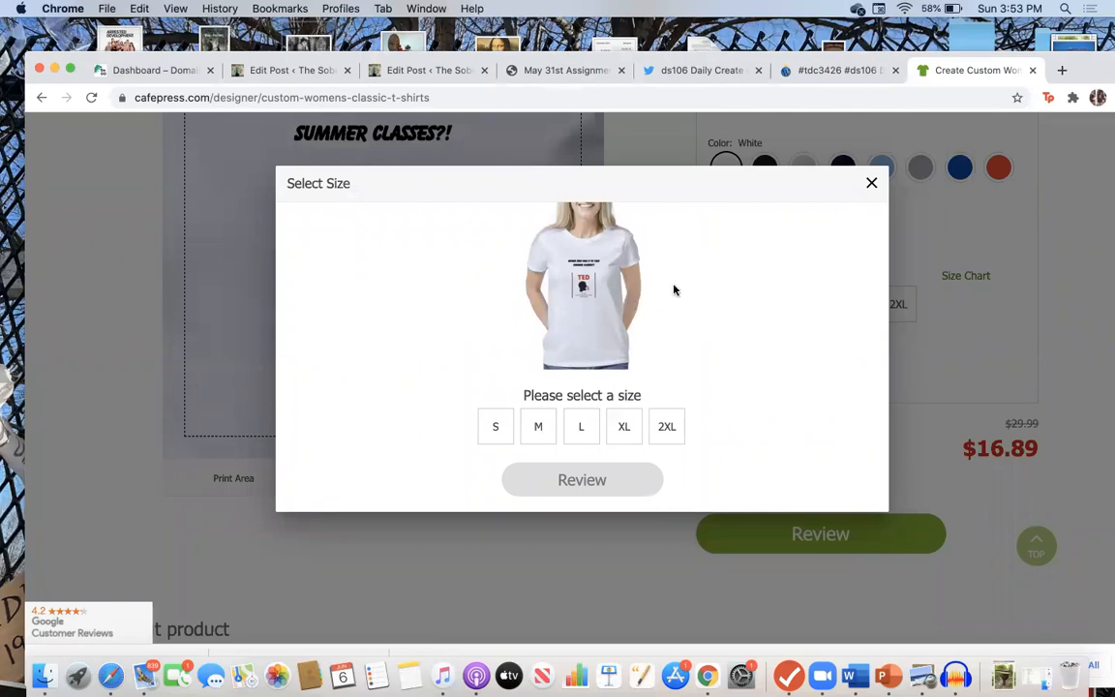
click(581, 434)
click(580, 478)
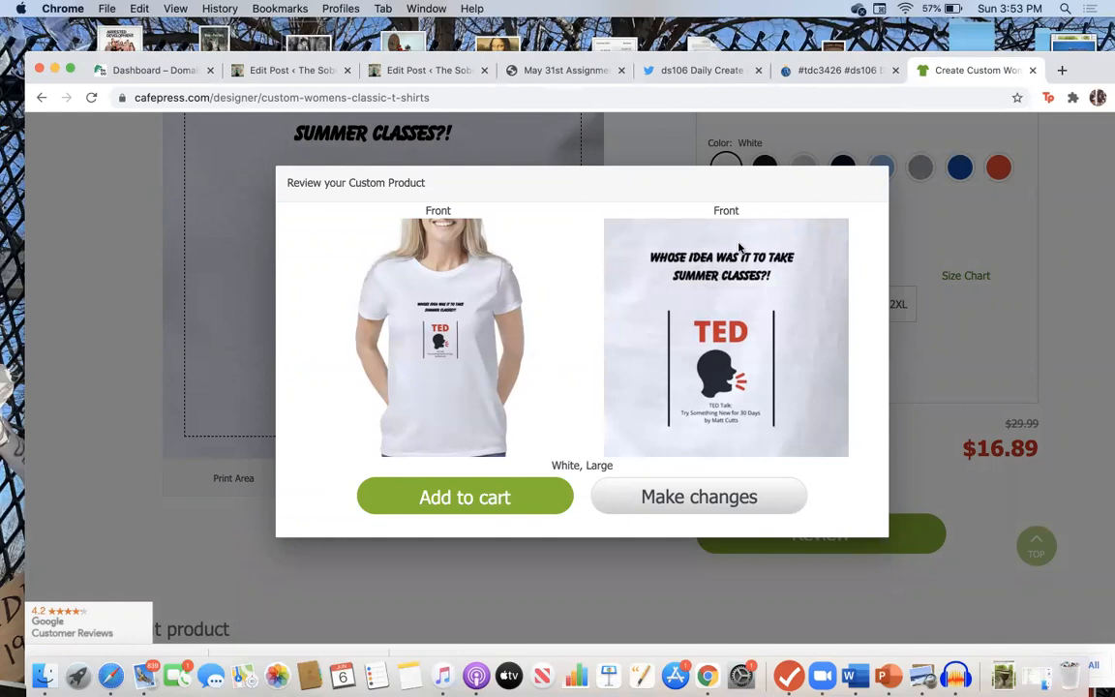
key(super+shift+4)
drag(597, 218, 854, 460)
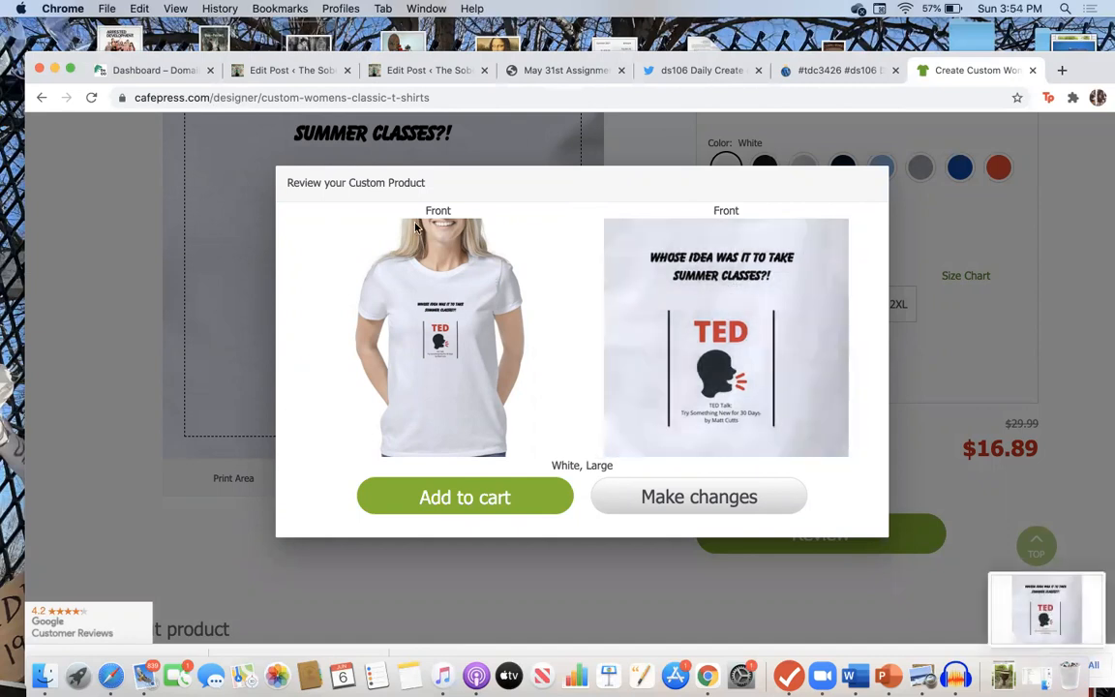